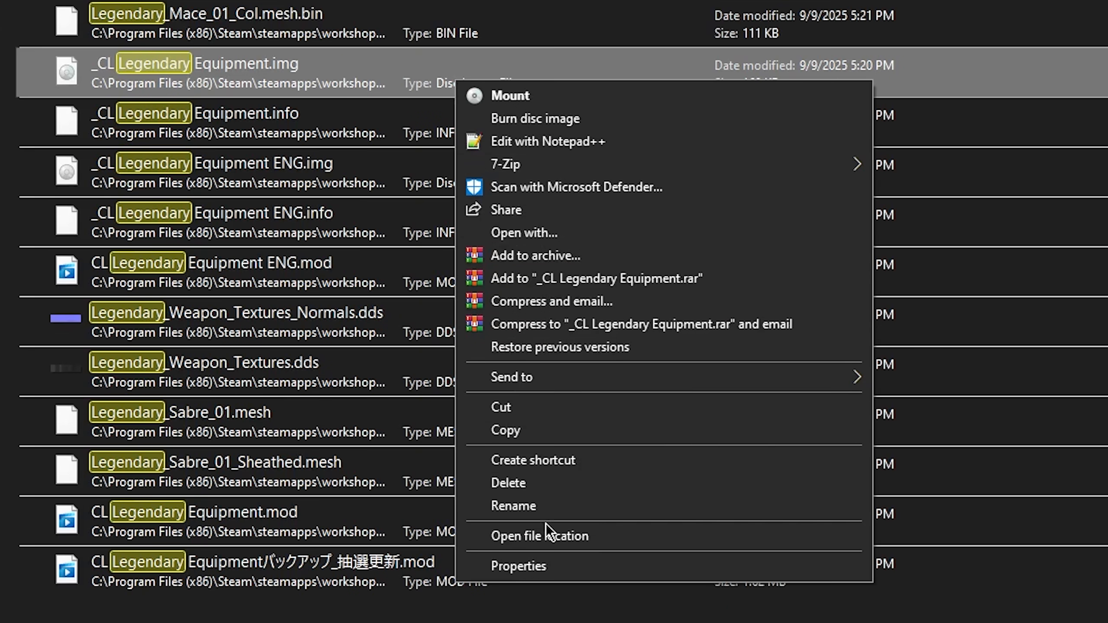
{"action": "left_click", "coordinate": [543, 536]}
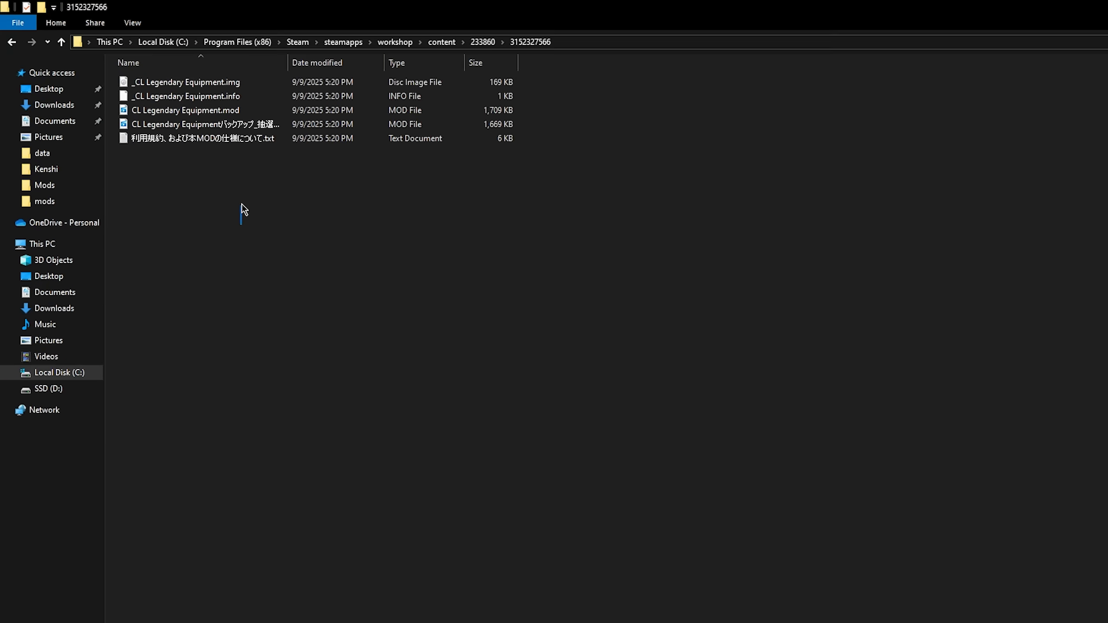
{"action": "left_click_drag", "start_coordinate": [241, 204], "coordinate": [323, 83]}
{"action": "left_click_drag", "start_coordinate": [294, 243], "coordinate": [339, 225]}
{"action": "left_click", "coordinate": [476, 44]}
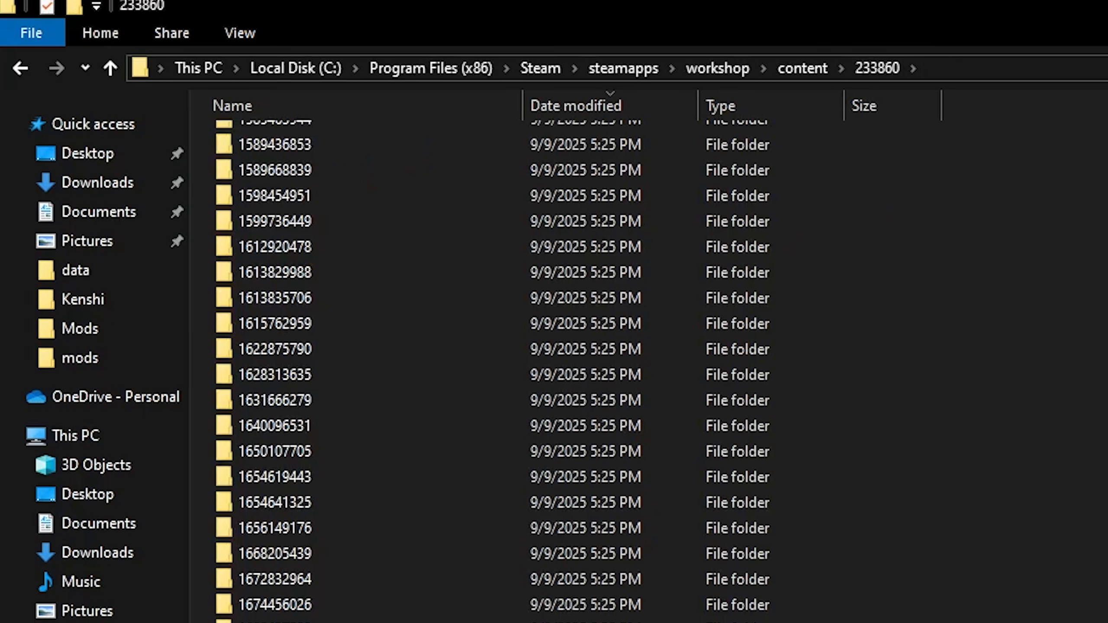
{"action": "scroll", "coordinate": [480, 349], "scroll_direction": "down", "scroll_amount": 10}
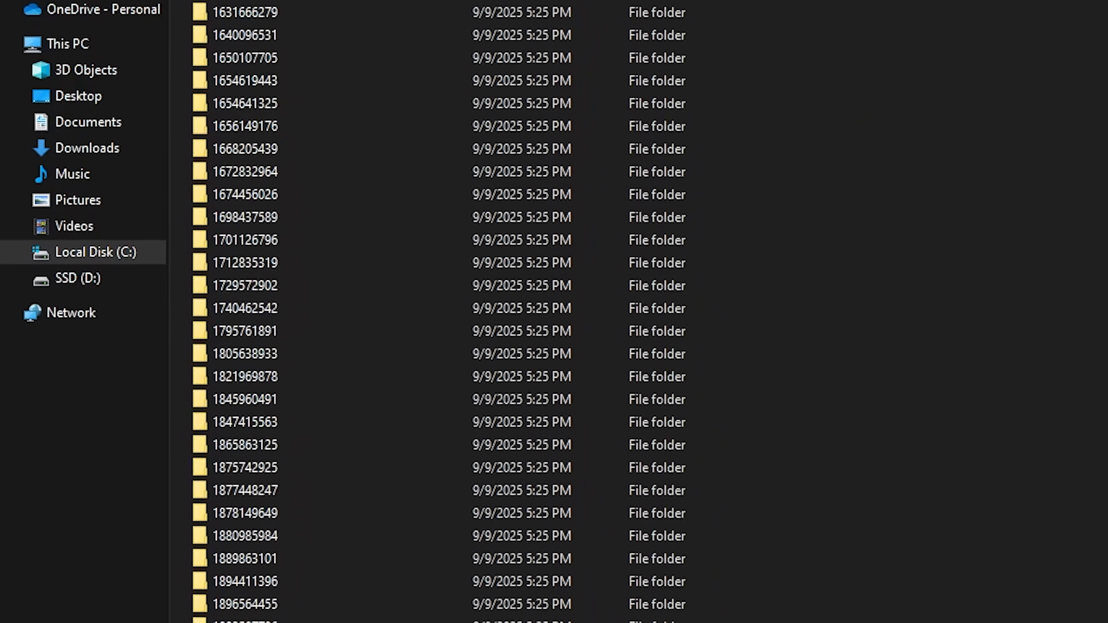
{"action": "right_click", "coordinate": [486, 596]}
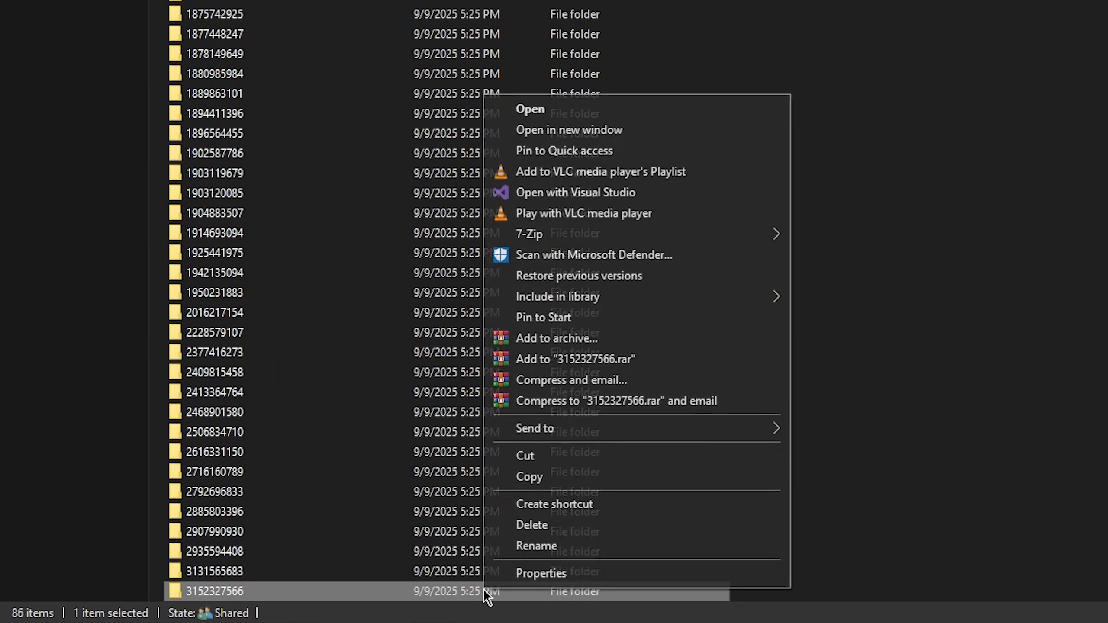
{"action": "left_click", "coordinate": [528, 476]}
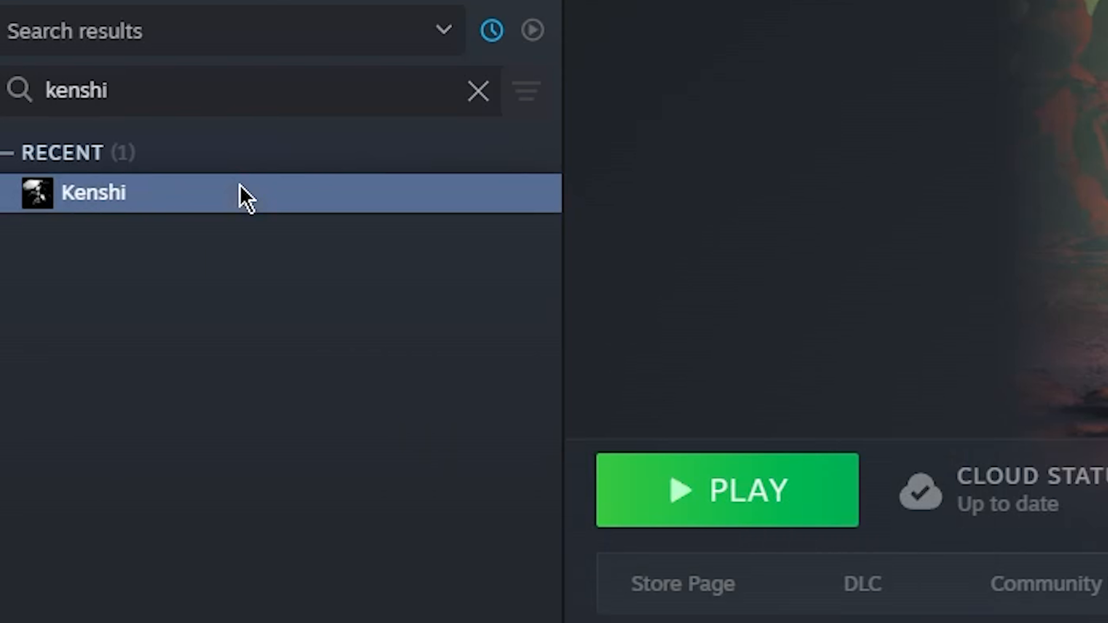
Browse Kenshi's local files from the Steam library and open its mods folder.
{"action": "right_click", "coordinate": [239, 184]}
{"action": "mouse_move", "coordinate": [323, 447]}
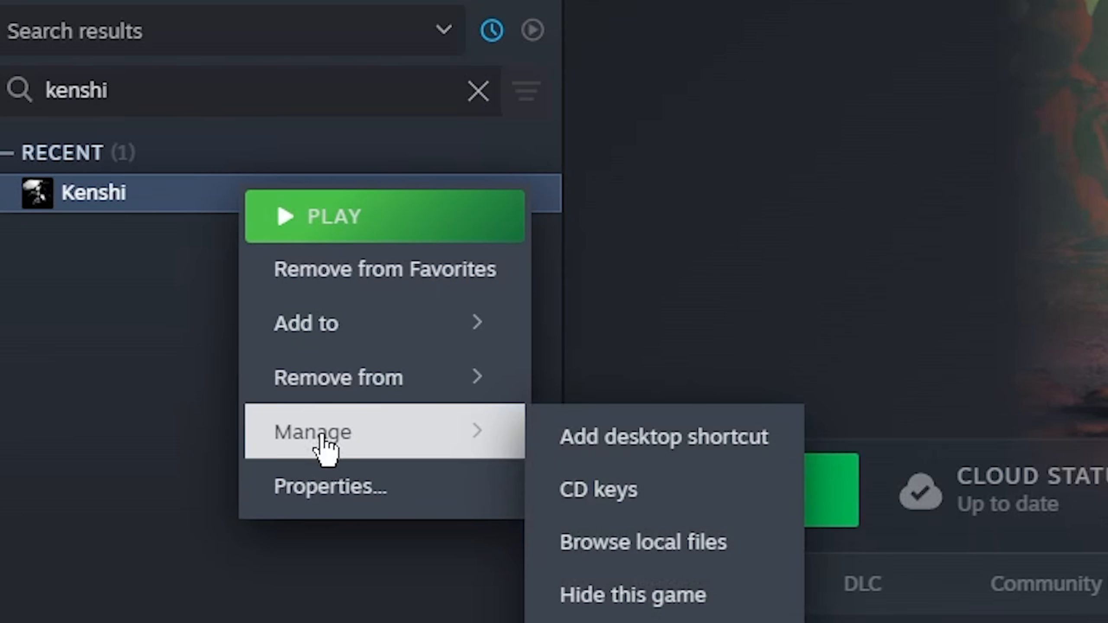
{"action": "left_click", "coordinate": [679, 551]}
{"action": "double_click", "coordinate": [605, 205]}
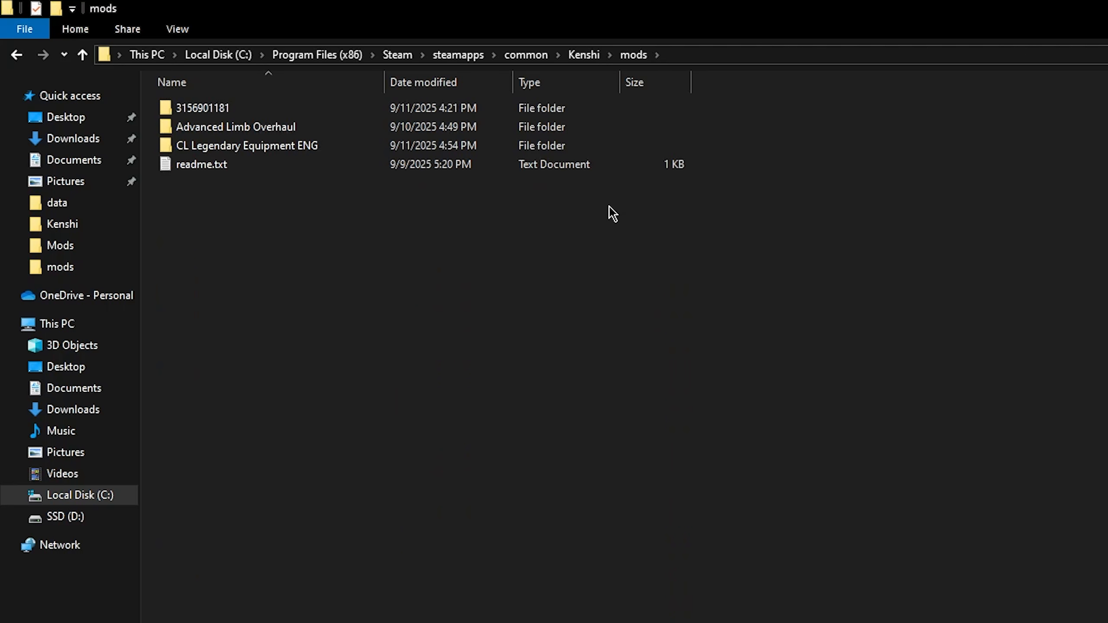
{"action": "left_click", "coordinate": [621, 112]}
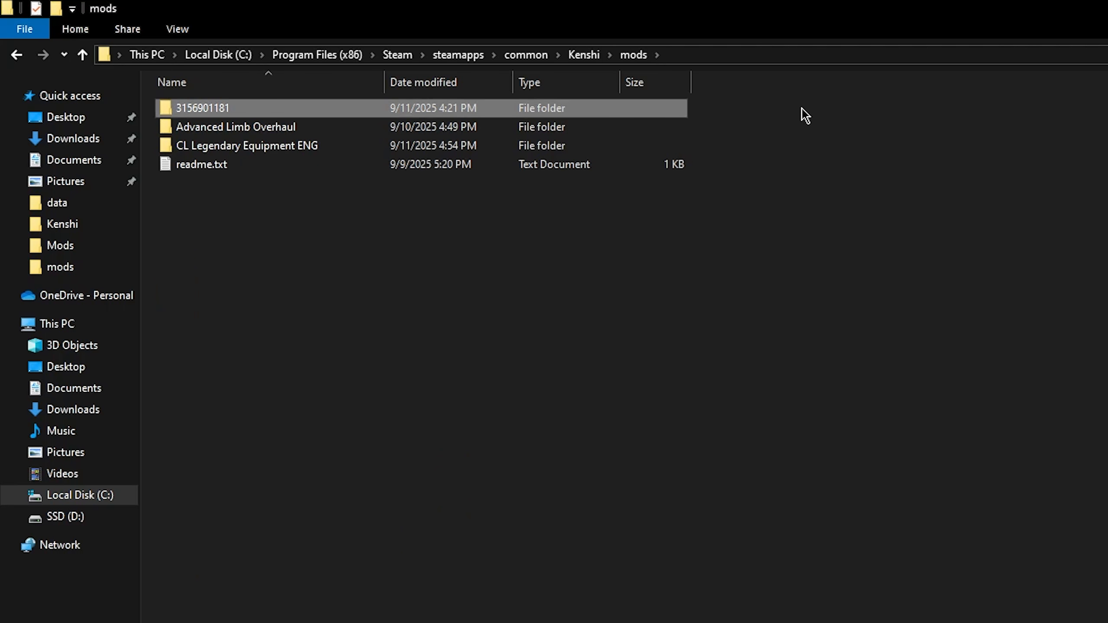
{"action": "double_click", "coordinate": [668, 111]}
{"action": "left_click_drag", "start_coordinate": [741, 114], "coordinate": [485, 309]}
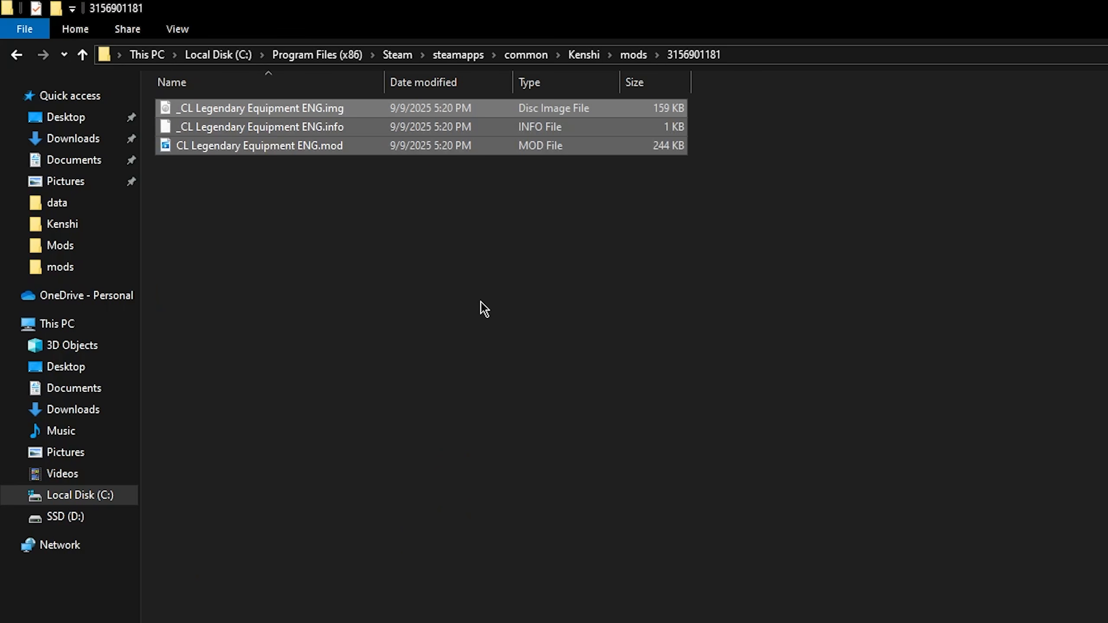
{"action": "left_click", "coordinate": [484, 309]}
{"action": "left_click", "coordinate": [634, 55]}
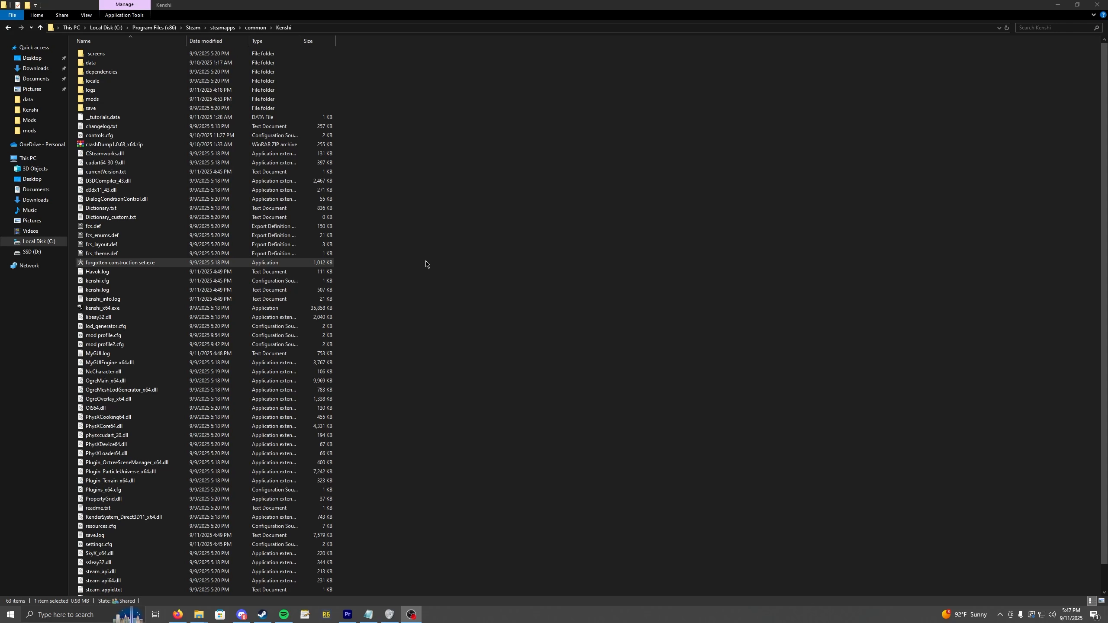
Launch forgotten construction set.exe from the Kenshi folder and start creating a new mod file.
{"action": "double_click", "coordinate": [426, 263]}
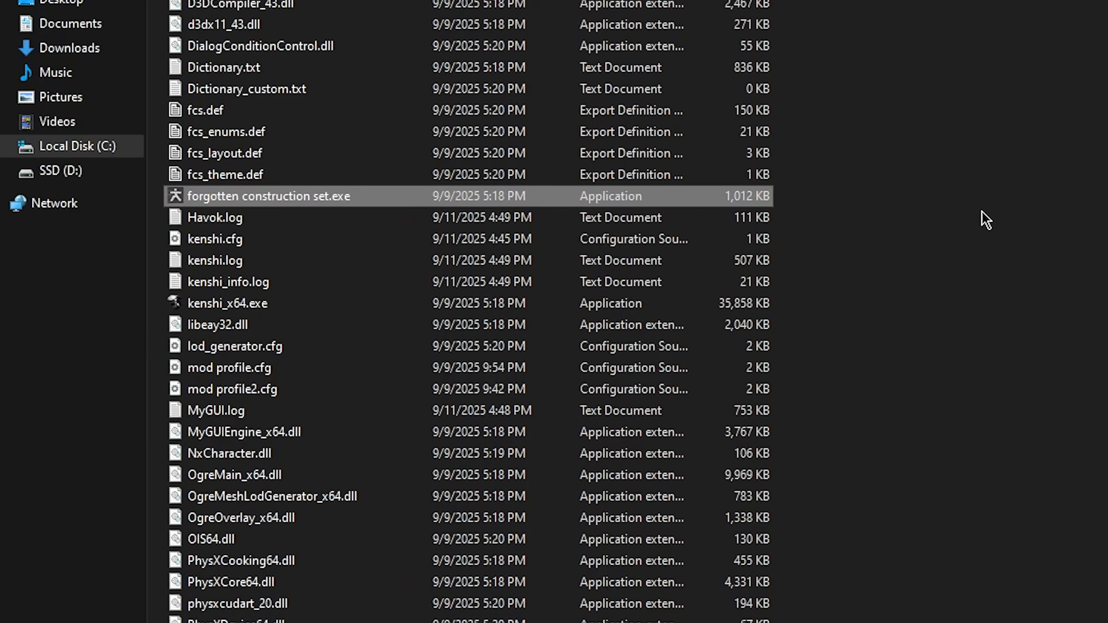
{"action": "double_click", "coordinate": [684, 197]}
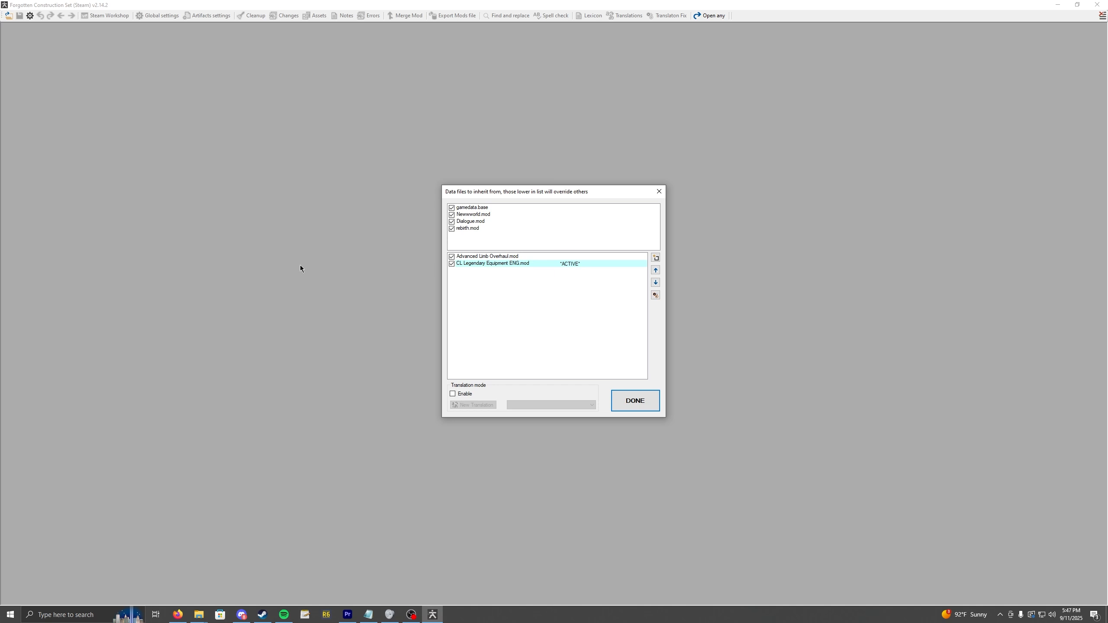
{"action": "left_click", "coordinate": [655, 258]}
{"action": "left_click_drag", "start_coordinate": [95, 34], "coordinate": [506, 291]}
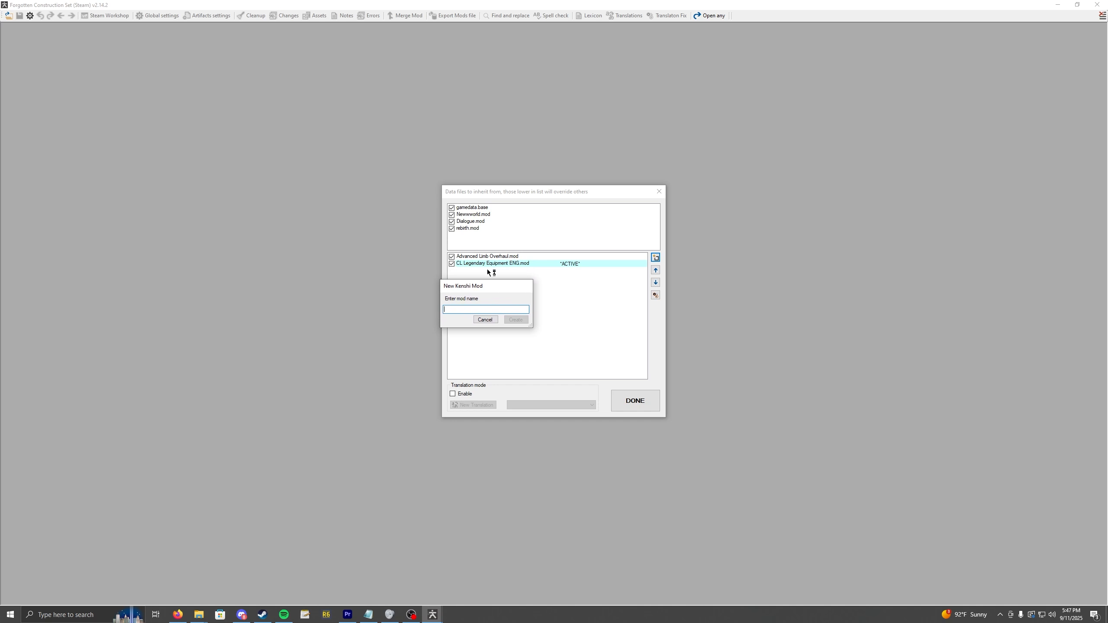
{"action": "mouse_move", "coordinate": [199, 614]}
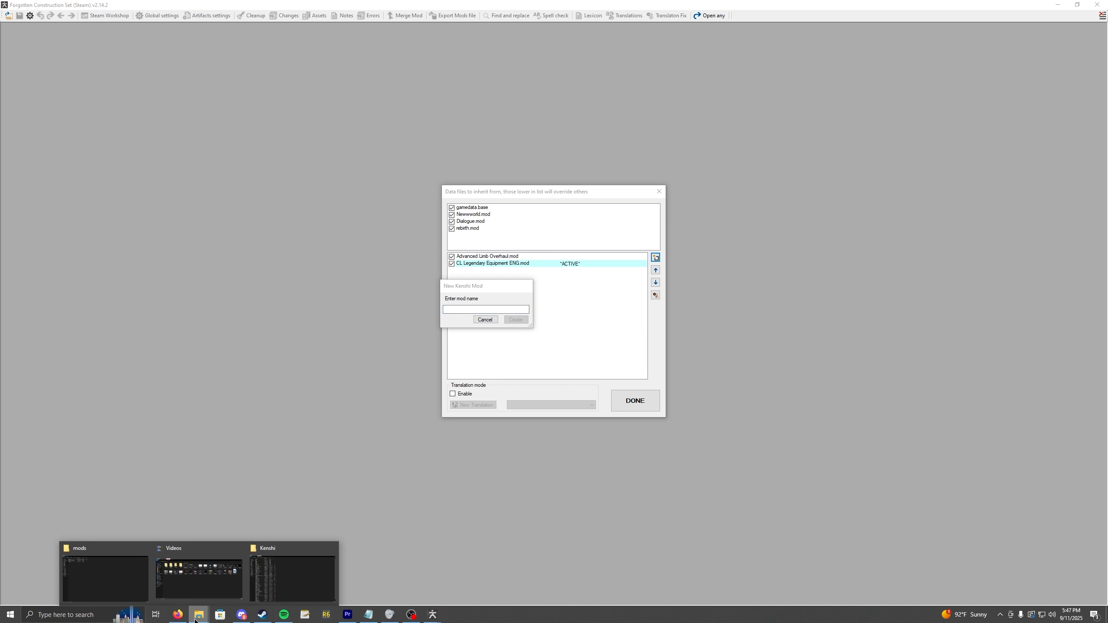
{"action": "left_click", "coordinate": [305, 600]}
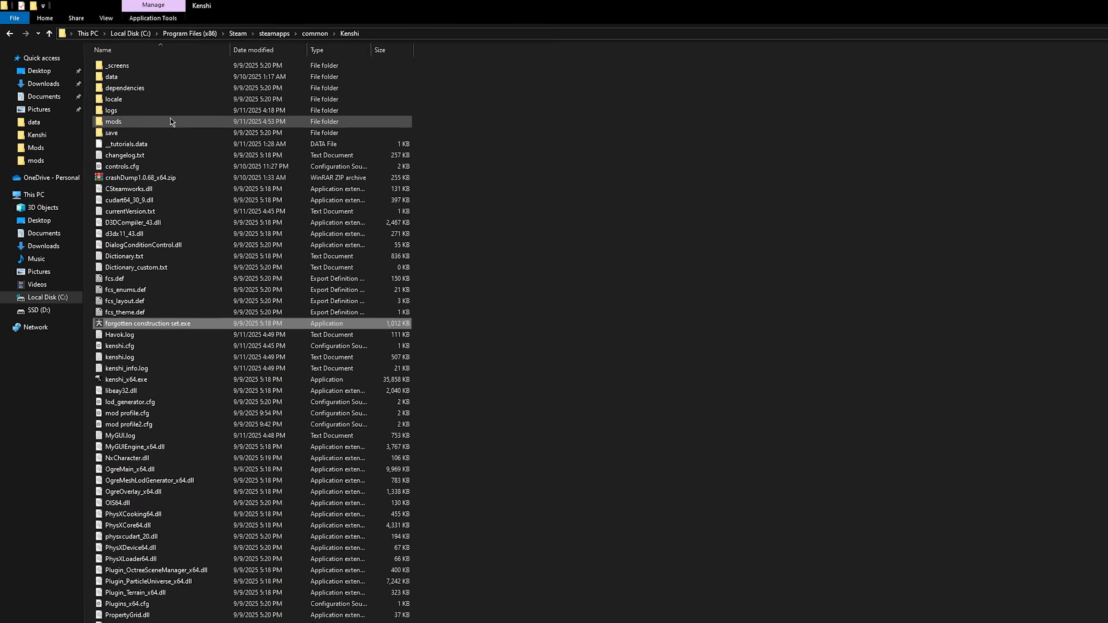
{"action": "double_click", "coordinate": [139, 99]}
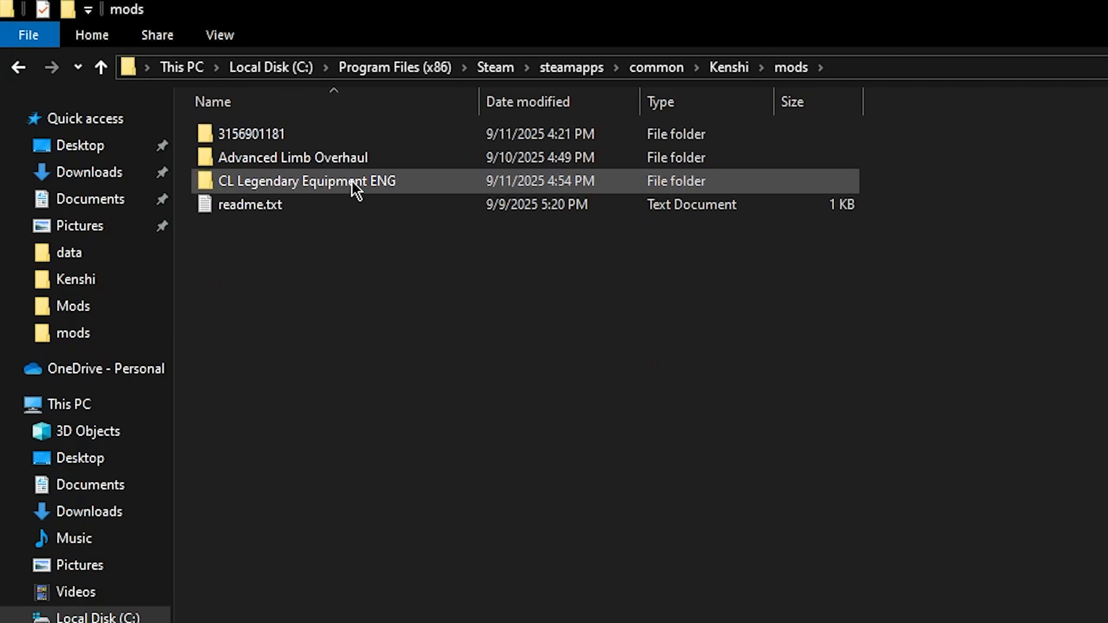
{"action": "double_click", "coordinate": [329, 133]}
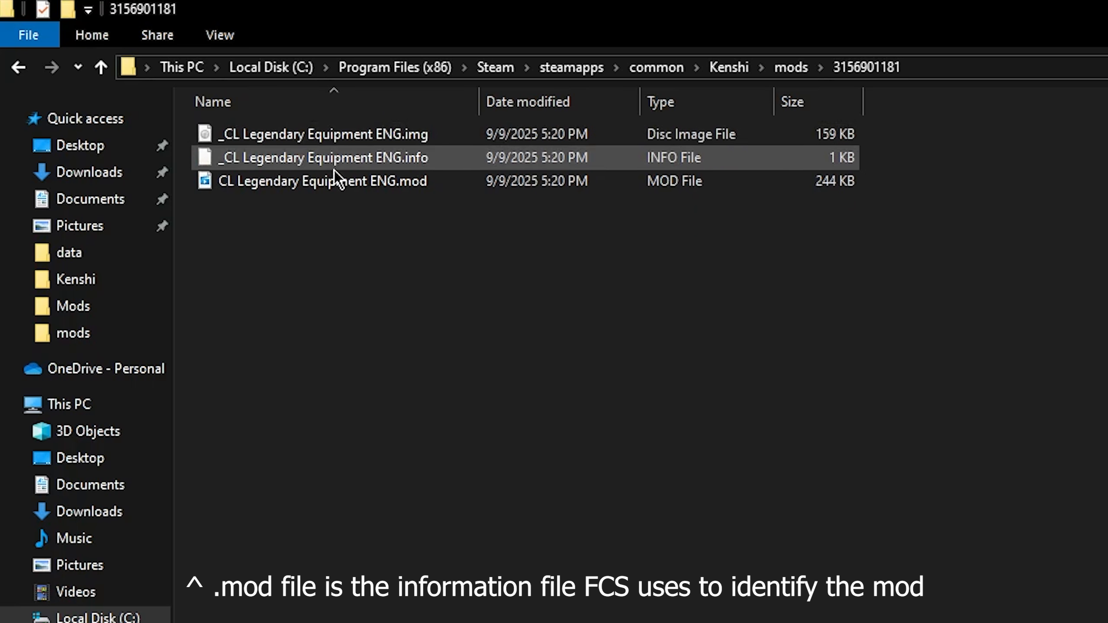
{"action": "left_click", "coordinate": [343, 183]}
{"action": "right_click", "coordinate": [345, 192]}
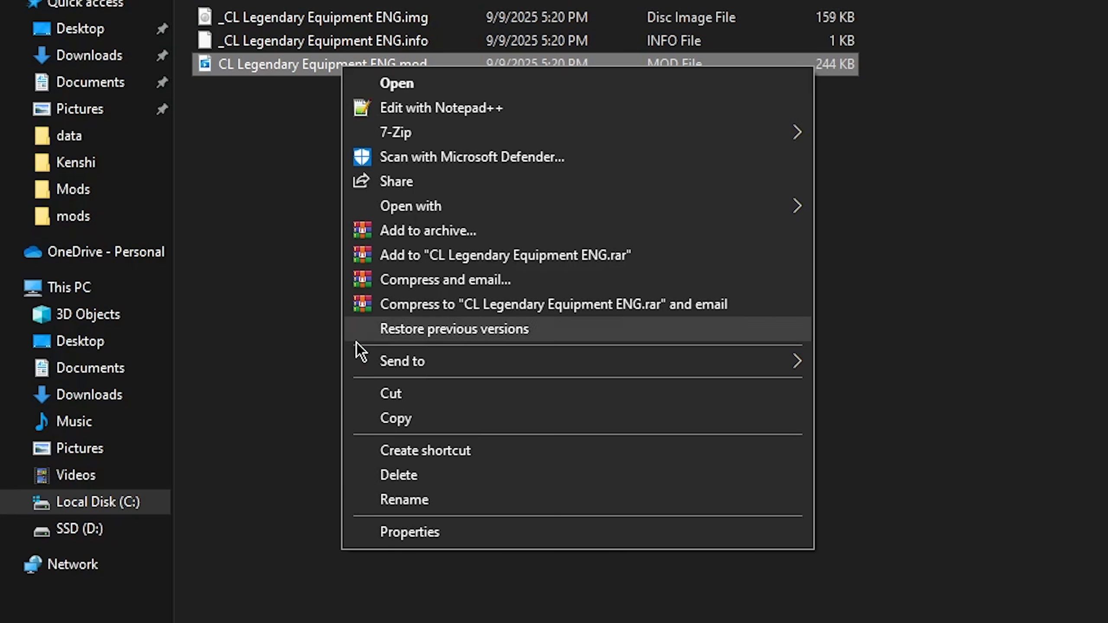
{"action": "left_click", "coordinate": [405, 508]}
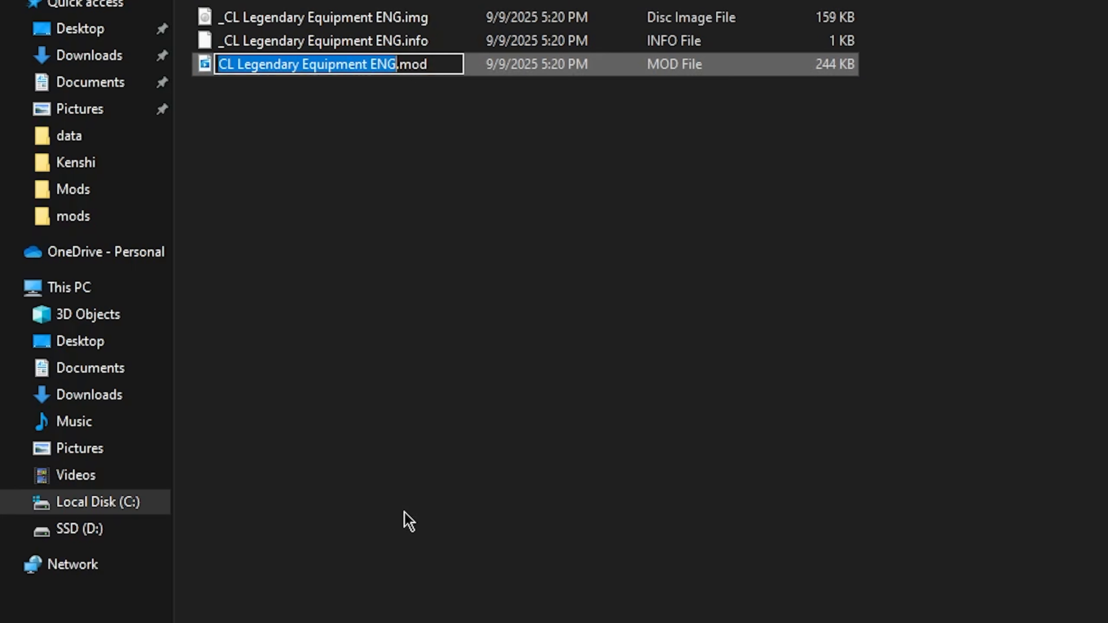
{"action": "left_click", "coordinate": [426, 497]}
{"action": "left_click", "coordinate": [426, 498]}
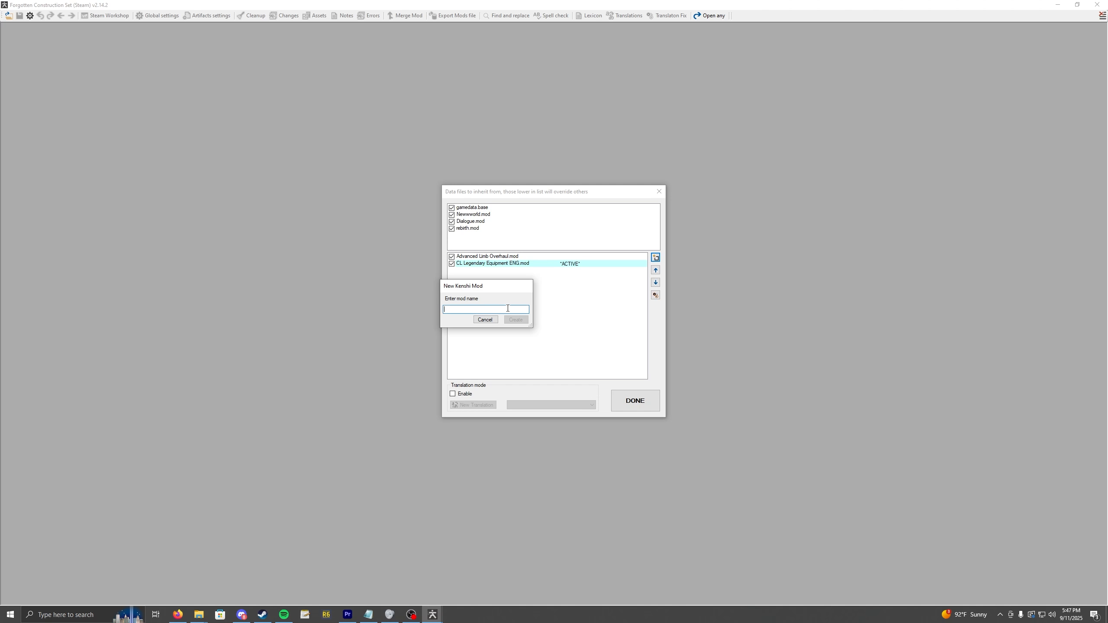
Try entering CL Legendary Equipment ENG as the new mod's name, then cancel the mod creation.
{"action": "key", "text": "ctrl+v"}
{"action": "left_click_drag", "start_coordinate": [506, 309], "coordinate": [419, 305]}
{"action": "left_click", "coordinate": [483, 320]}
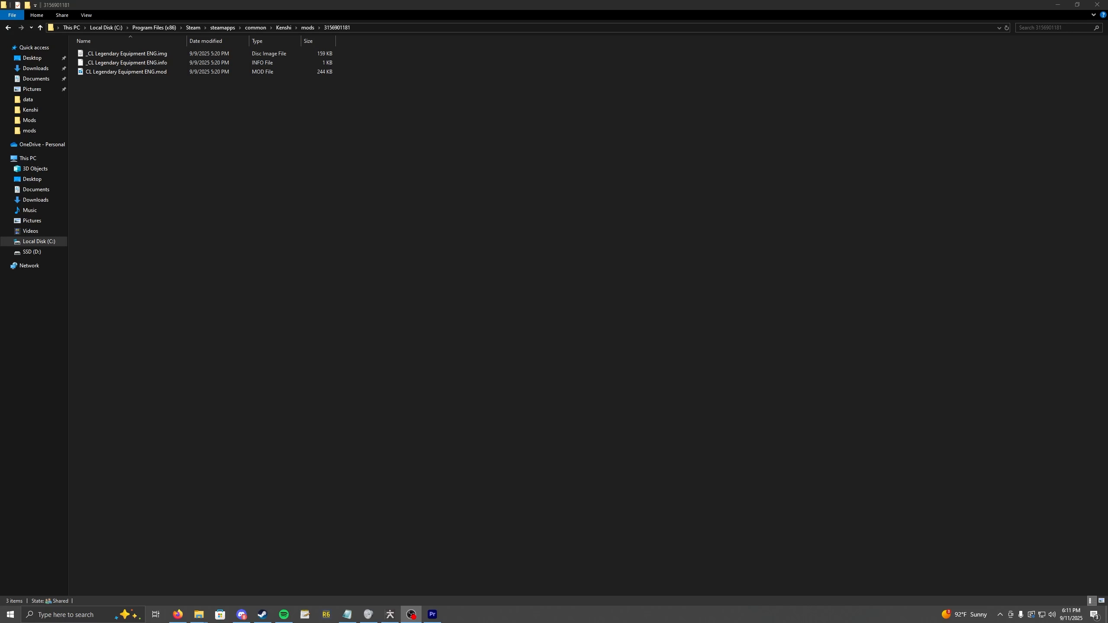
{"action": "left_click_drag", "start_coordinate": [218, 180], "coordinate": [121, 54]}
{"action": "right_click", "coordinate": [121, 56]}
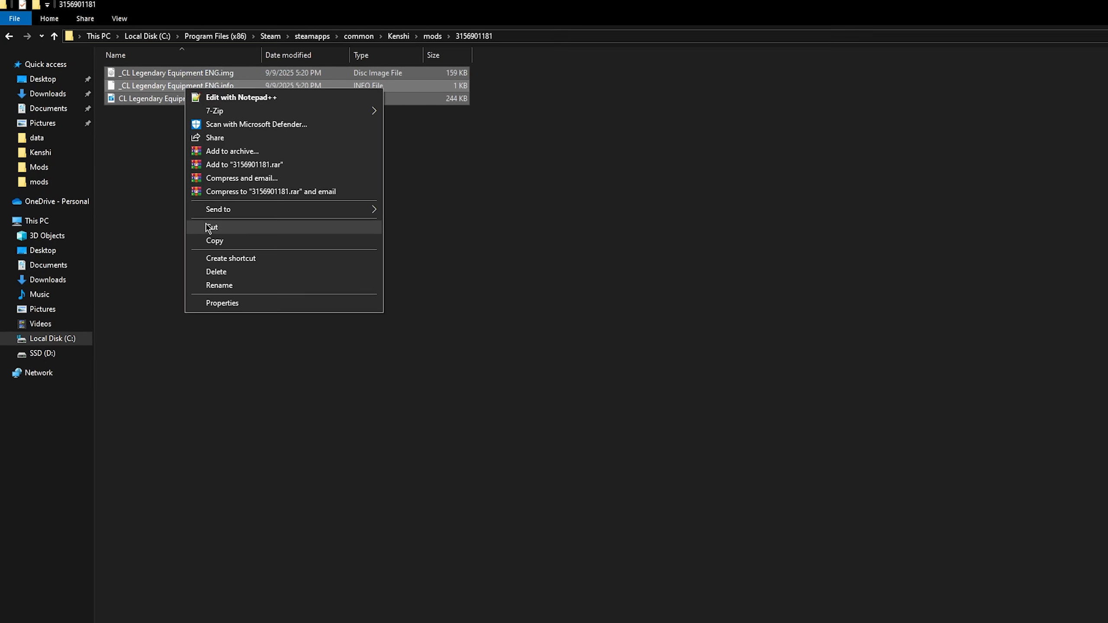
{"action": "left_click", "coordinate": [153, 180]}
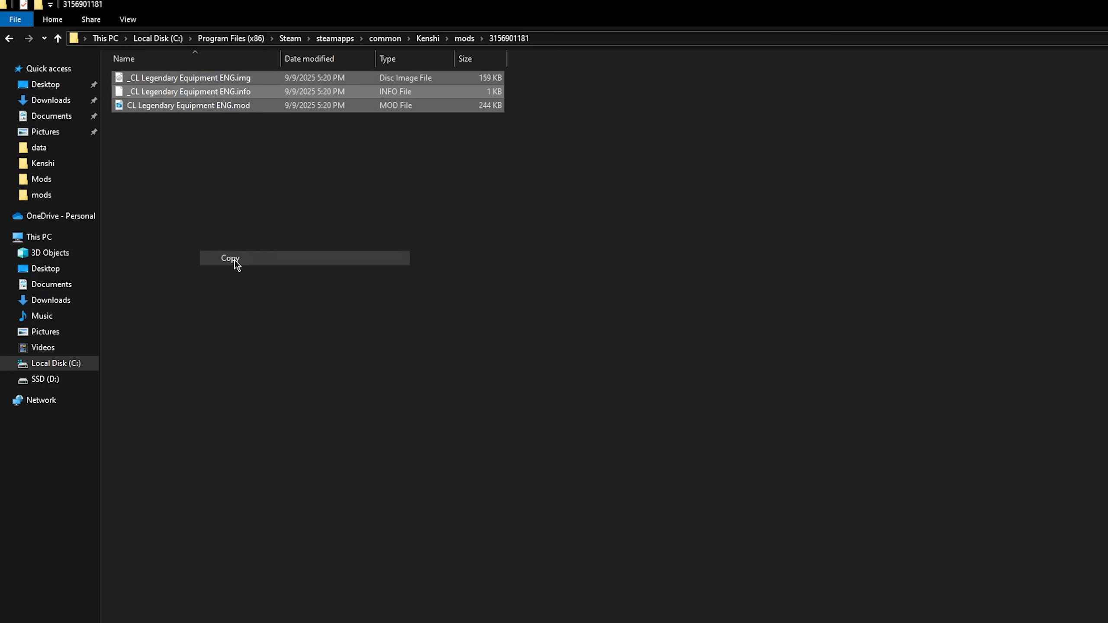
{"action": "left_click", "coordinate": [463, 38]}
{"action": "left_click", "coordinate": [240, 106]}
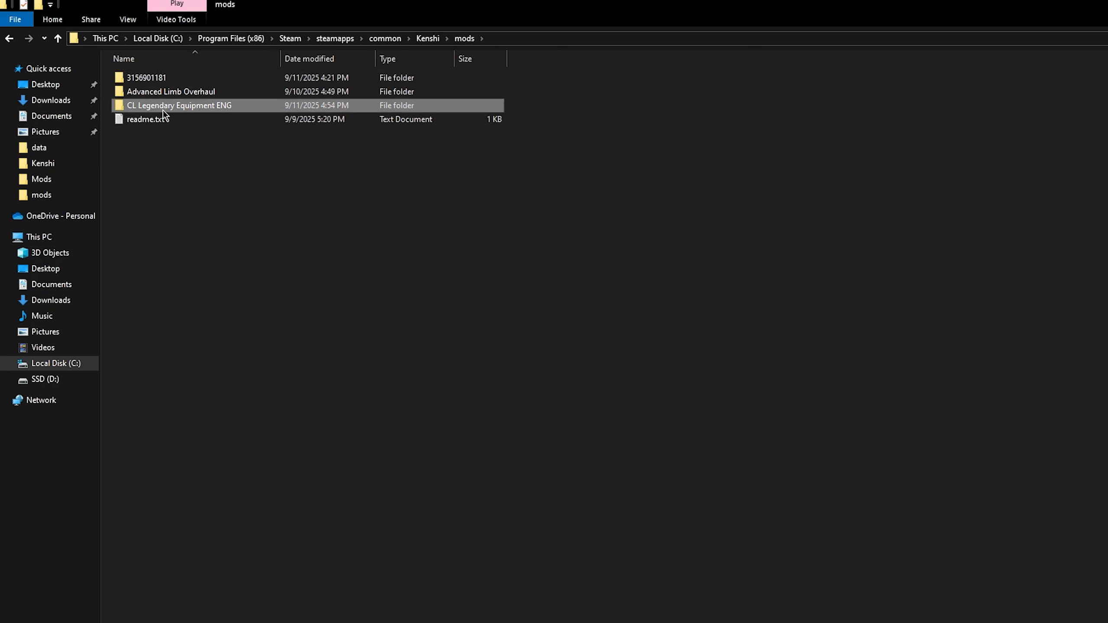
{"action": "double_click", "coordinate": [189, 105]}
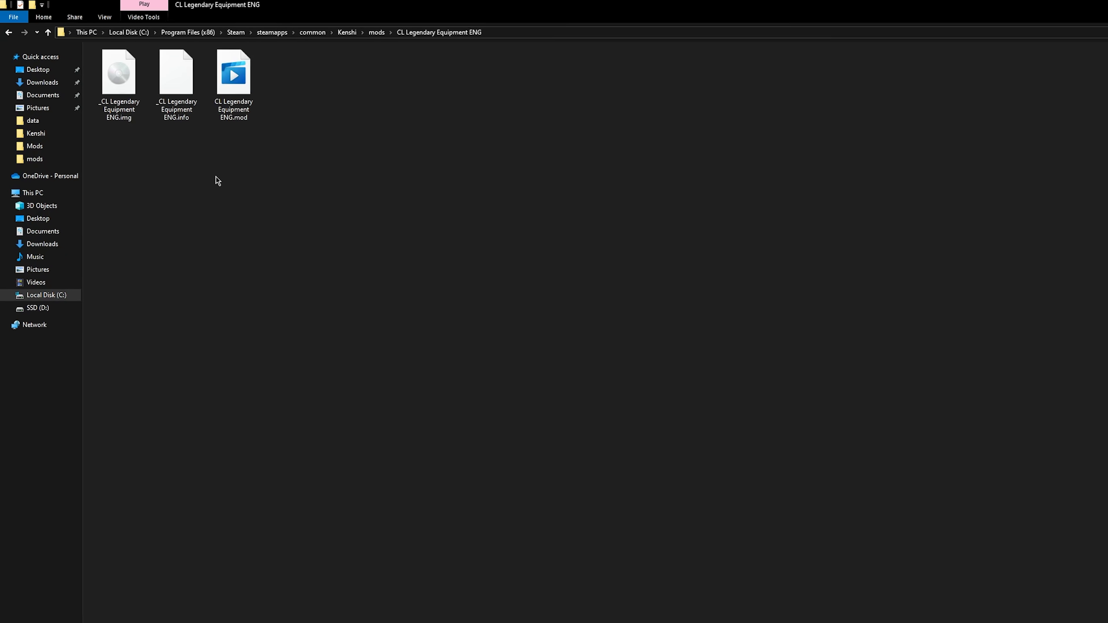
{"action": "right_click", "coordinate": [266, 217]}
{"action": "left_click", "coordinate": [203, 205]}
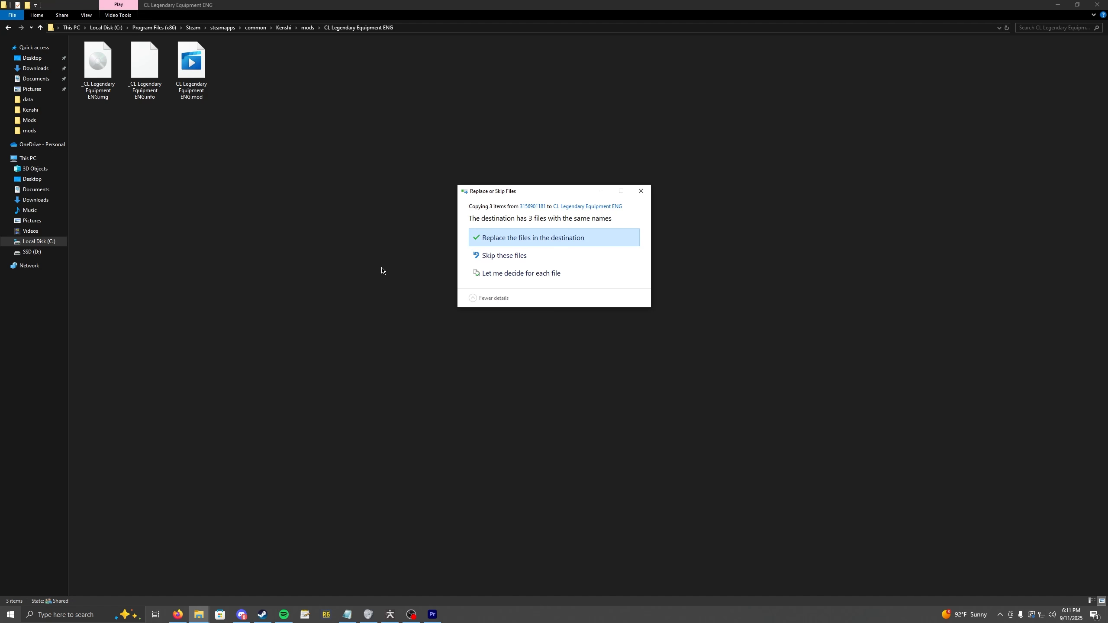
{"action": "left_click", "coordinate": [640, 191]}
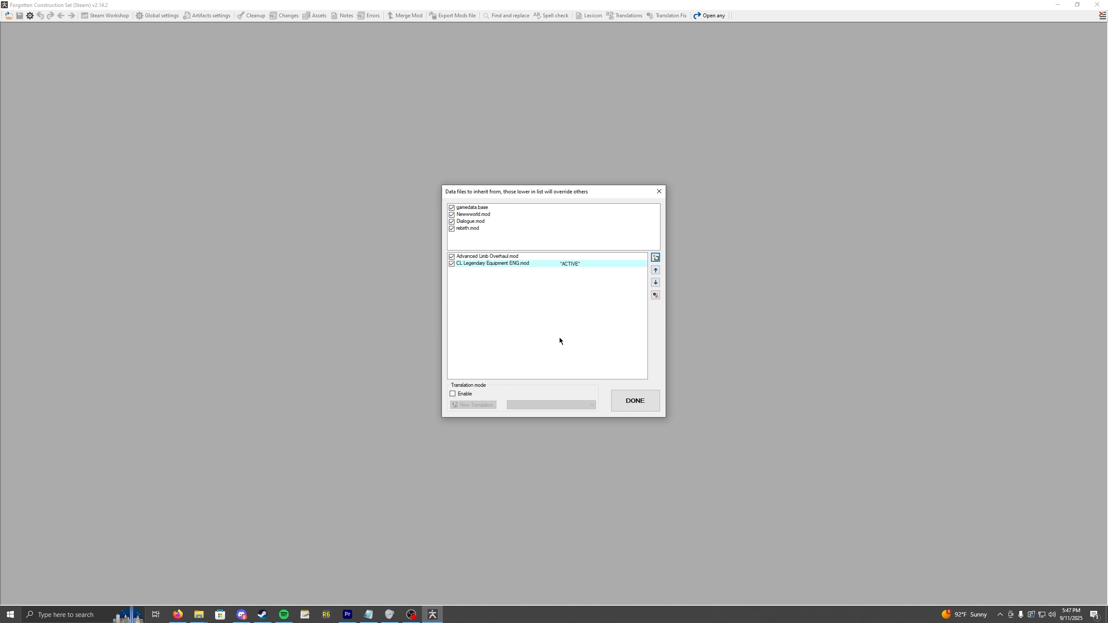
Load the selected data files in Forgotten Construction Set with CL Legendary Equipment ENG.mod as the active mod.
{"action": "left_click", "coordinate": [645, 406]}
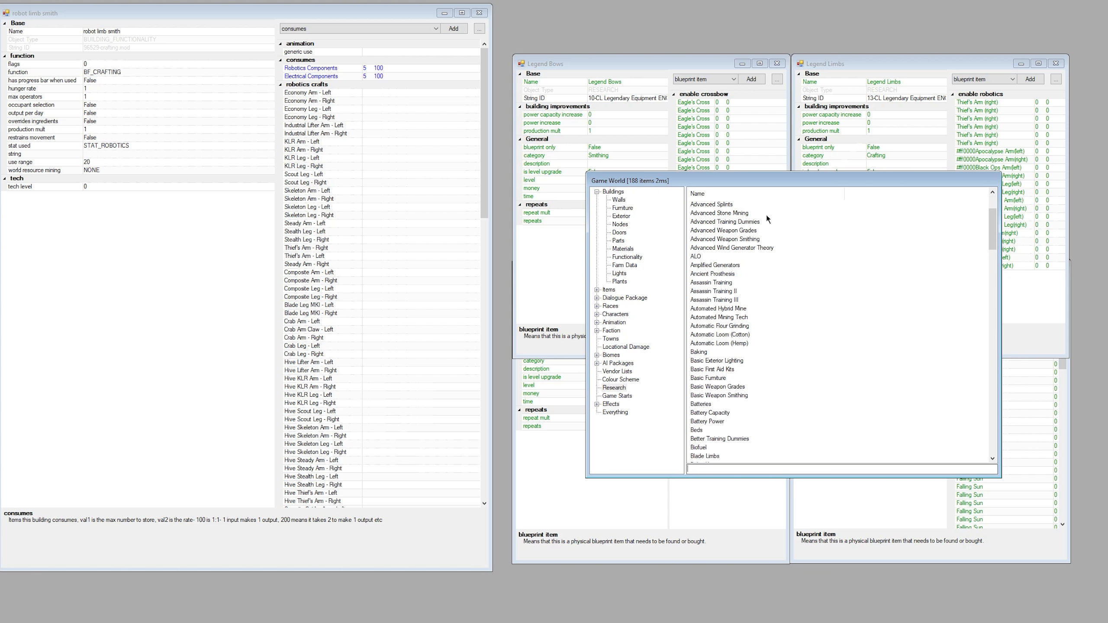
{"action": "scroll", "coordinate": [766, 215], "scroll_direction": "down", "scroll_amount": 7}
{"action": "left_click_drag", "start_coordinate": [995, 258], "coordinate": [982, 214]}
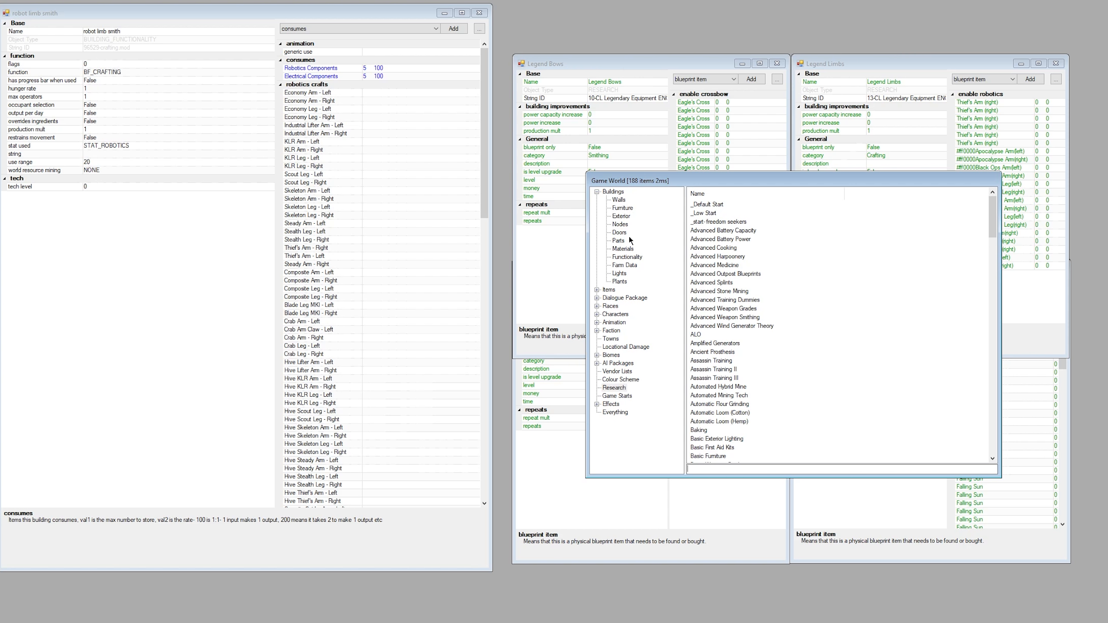
Examine the weapon entries in the Items category of the game data.
{"action": "left_click", "coordinate": [597, 290]}
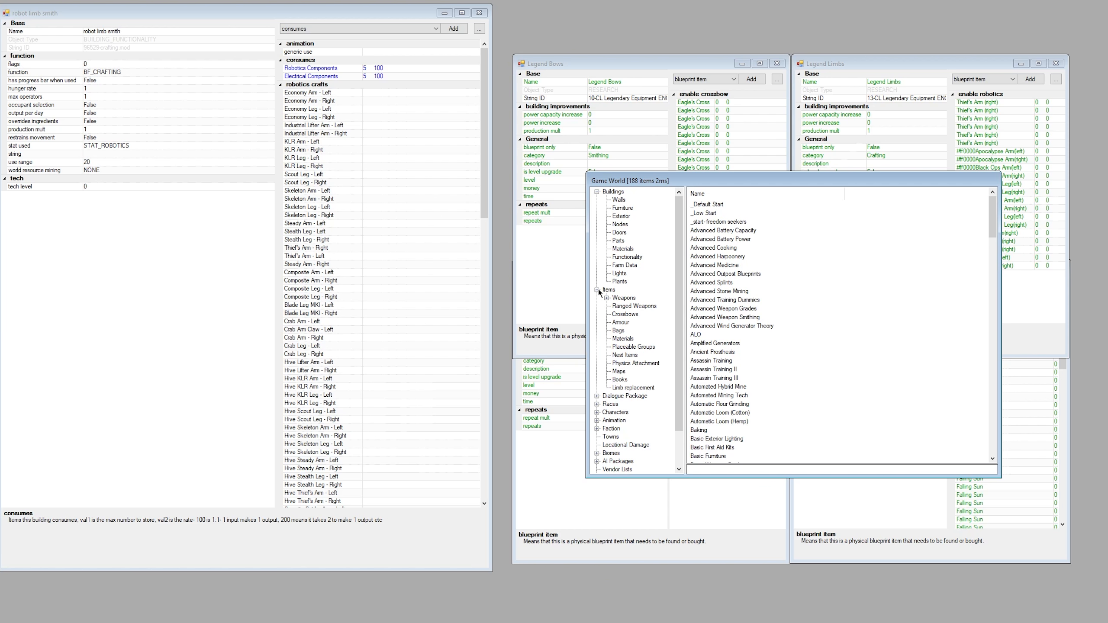
{"action": "left_click", "coordinate": [622, 298]}
{"action": "scroll", "coordinate": [967, 257], "scroll_direction": "down", "scroll_amount": 7}
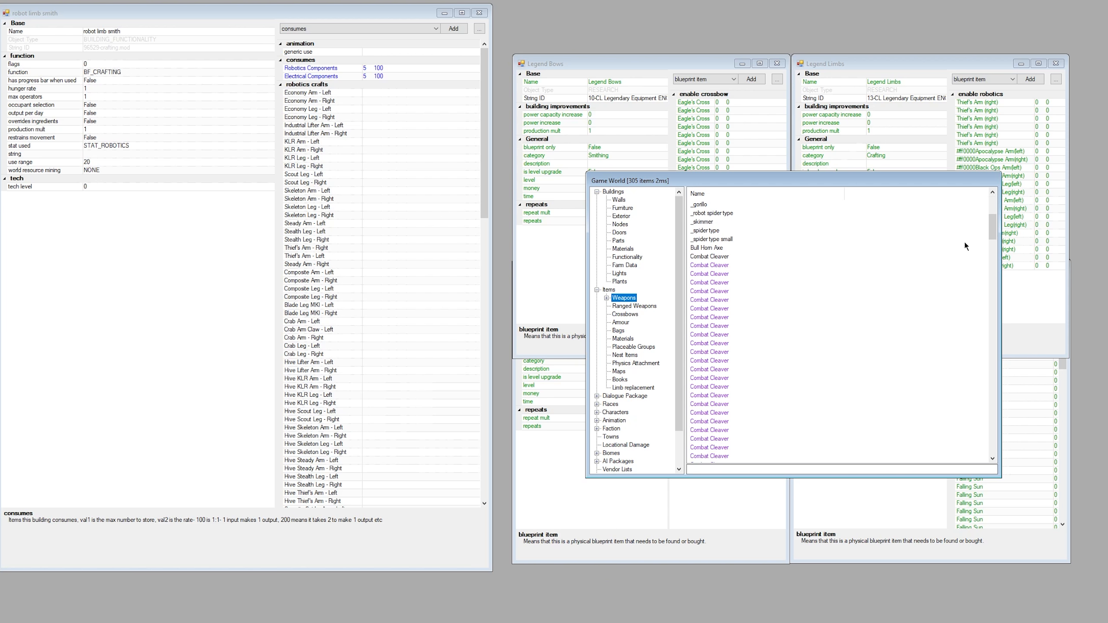
{"action": "left_click_drag", "start_coordinate": [994, 226], "coordinate": [972, 202]}
{"action": "left_click_drag", "start_coordinate": [745, 241], "coordinate": [757, 275]}
{"action": "double_click", "coordinate": [737, 249]}
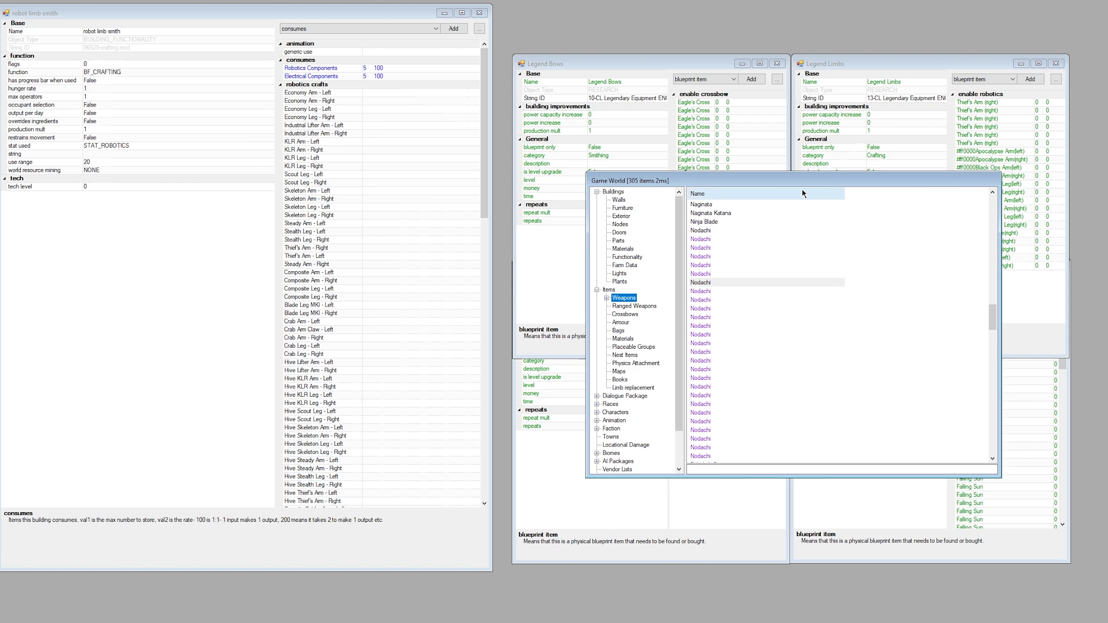
Open the Advanced Cooking entry from the Research category to view its properties.
{"action": "scroll", "coordinate": [619, 445], "scroll_direction": "down", "scroll_amount": 2}
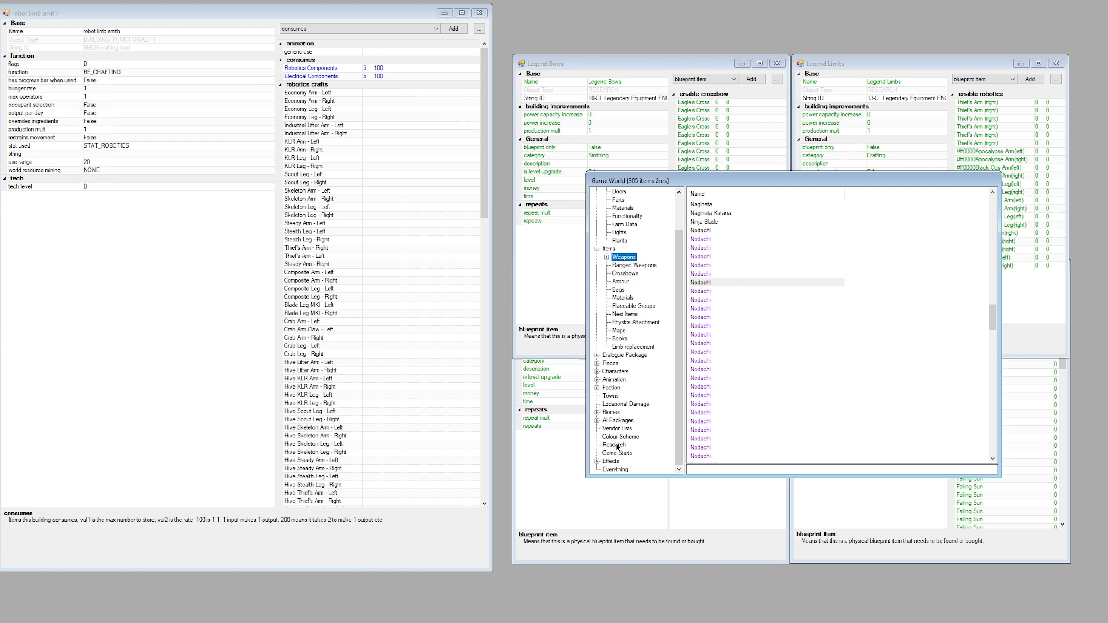
{"action": "left_click", "coordinate": [614, 445]}
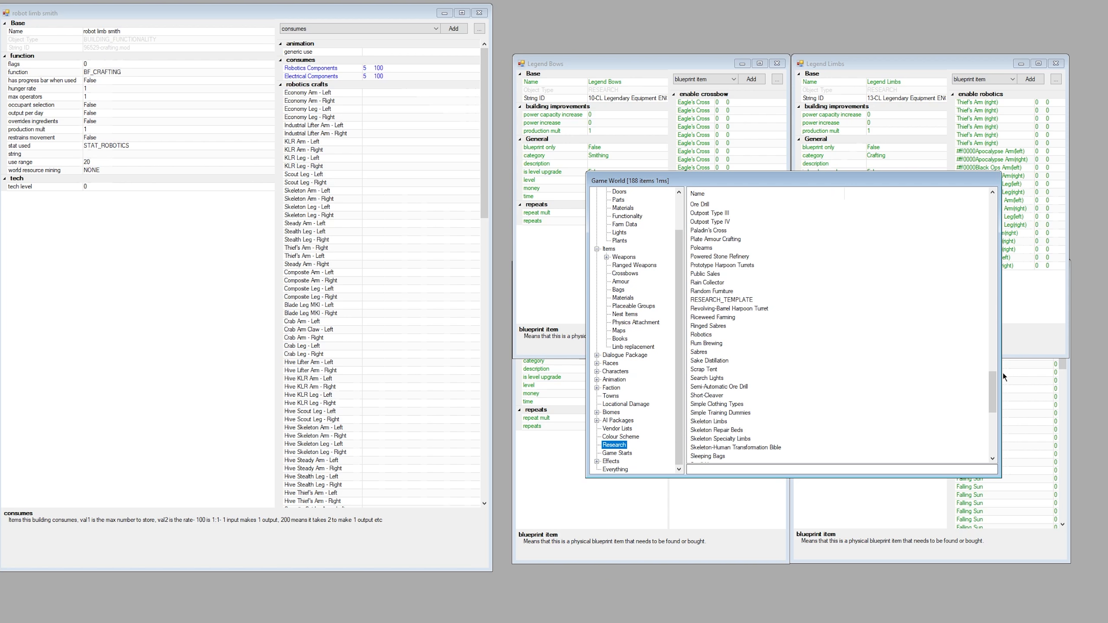
{"action": "left_click_drag", "start_coordinate": [994, 386], "coordinate": [969, 217]}
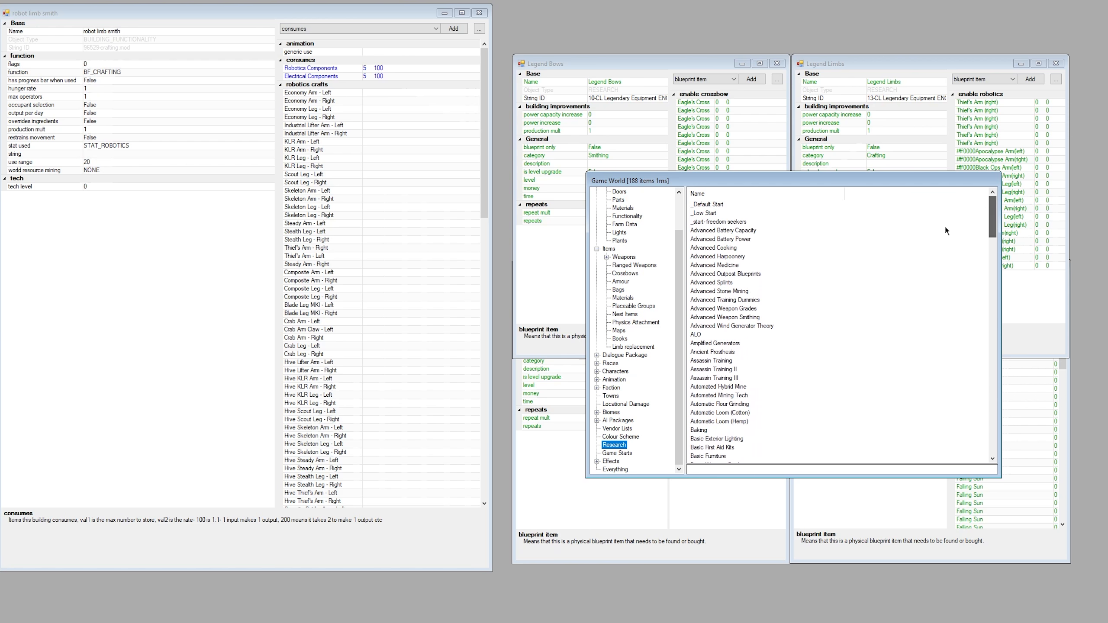
{"action": "left_click", "coordinate": [733, 249]}
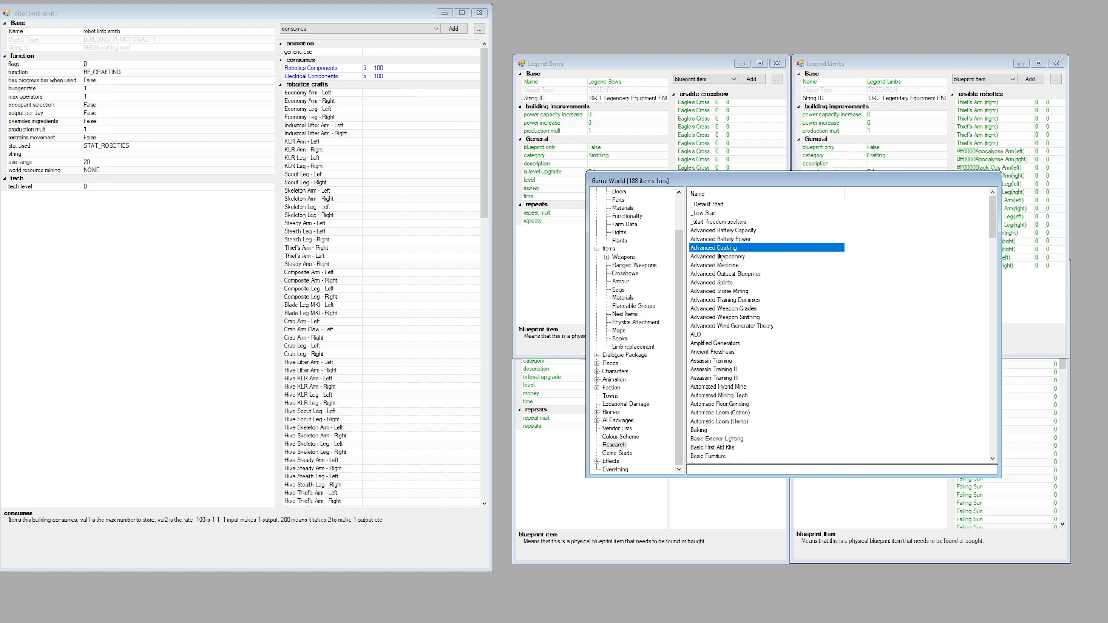
{"action": "double_click", "coordinate": [719, 249]}
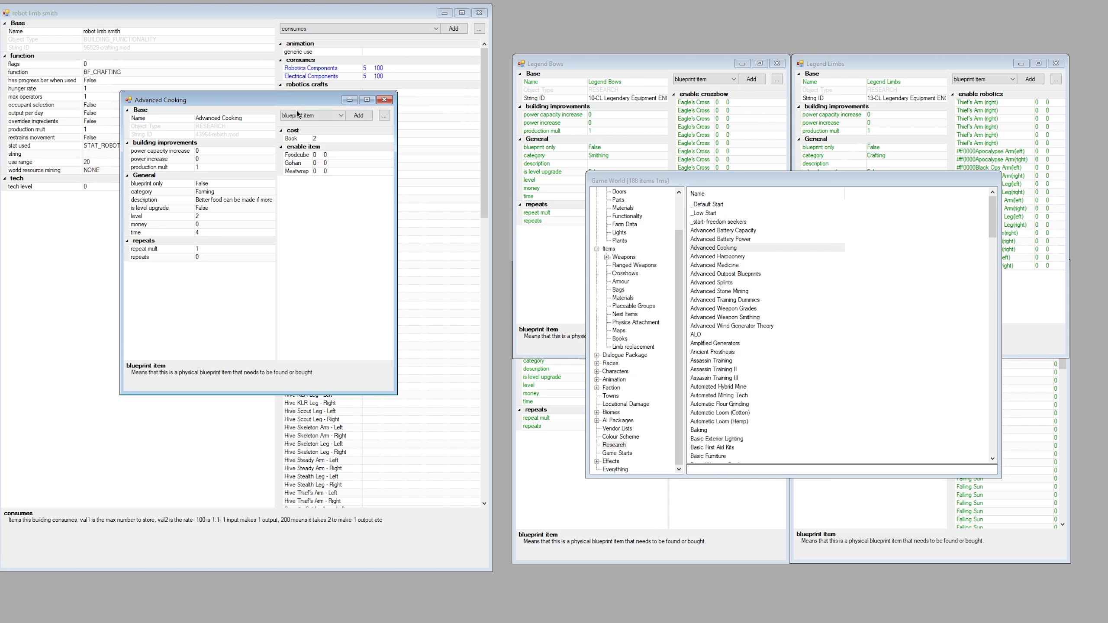
Close the Advanced Cooking entry and create a new item in the Research category.
{"action": "left_click_drag", "start_coordinate": [305, 97], "coordinate": [764, 255]}
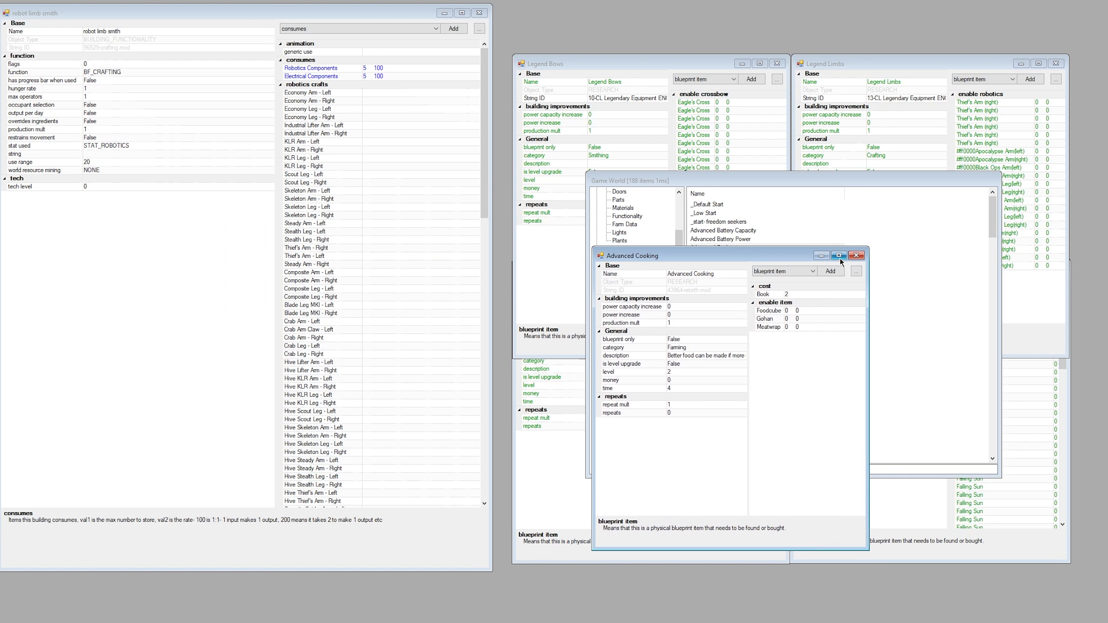
{"action": "left_click", "coordinate": [855, 256]}
{"action": "left_click_drag", "start_coordinate": [993, 223], "coordinate": [993, 235]}
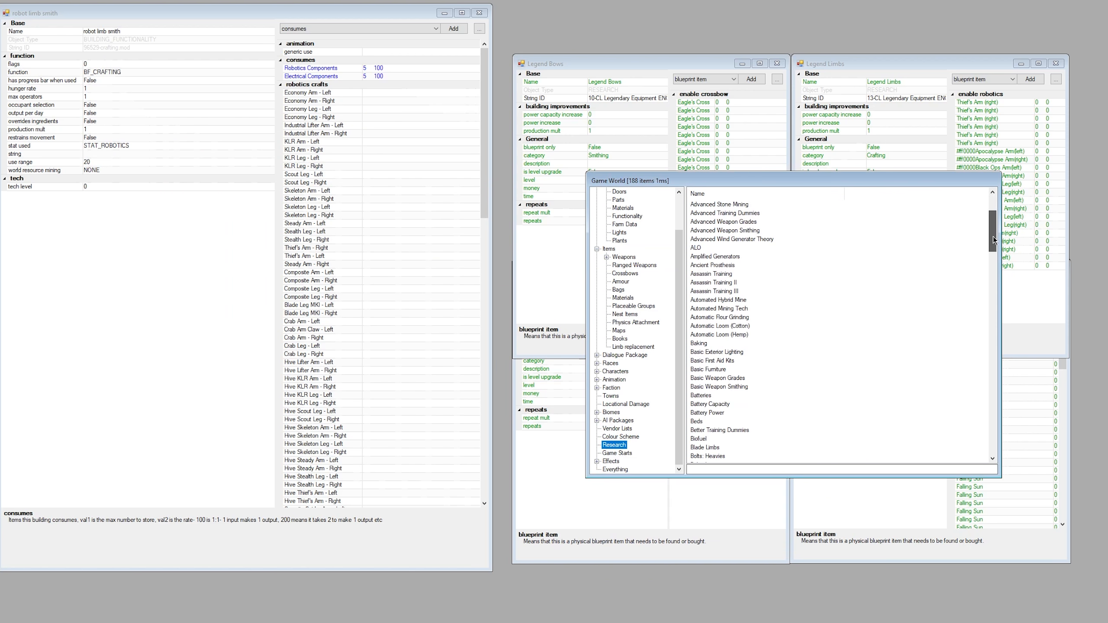
{"action": "right_click", "coordinate": [907, 278]}
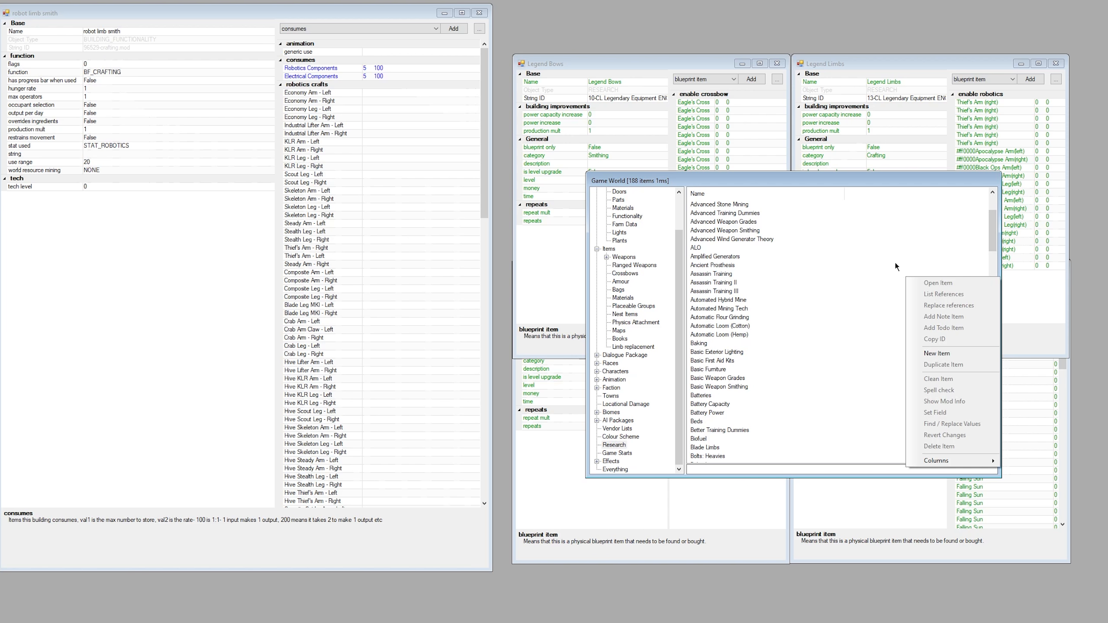
{"action": "left_click", "coordinate": [937, 354]}
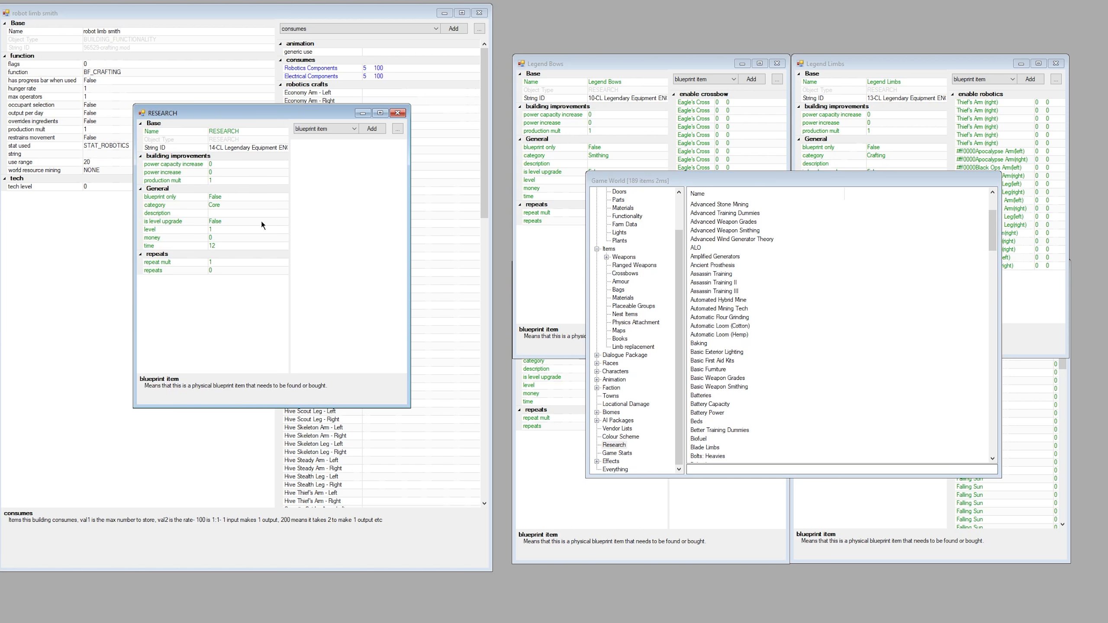
Name the new research item "Ur mom the bomb.com".
{"action": "left_click_drag", "start_coordinate": [224, 114], "coordinate": [273, 165]}
{"action": "left_click", "coordinate": [275, 182]}
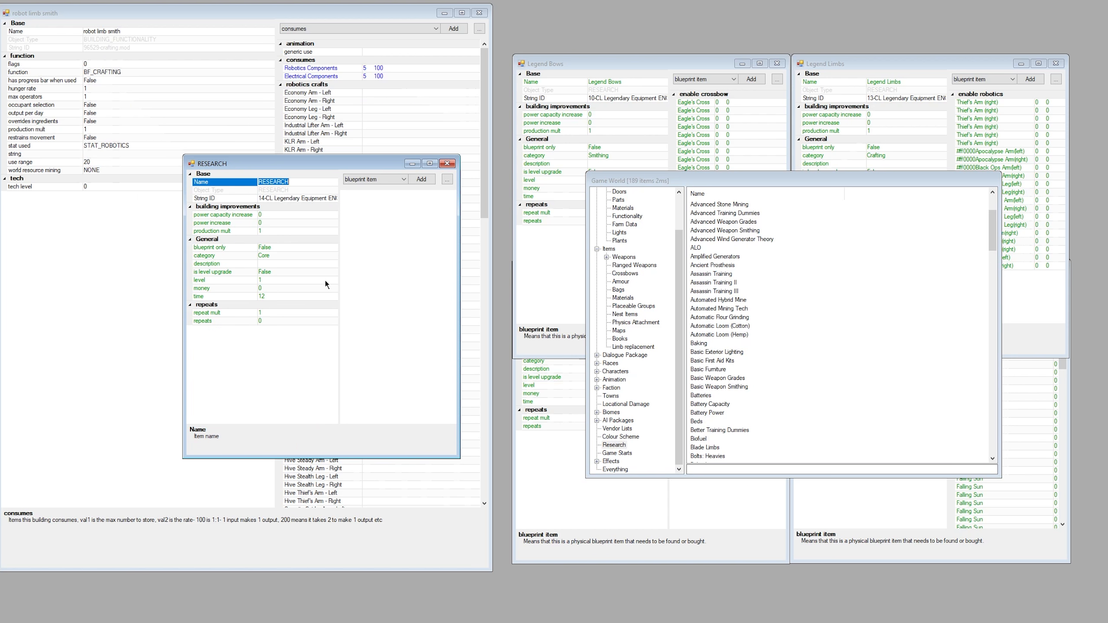
{"action": "type", "text": "Ur mom the bomb.com"}
Set the new research item's category to Crafting.
{"action": "left_click", "coordinate": [290, 254]}
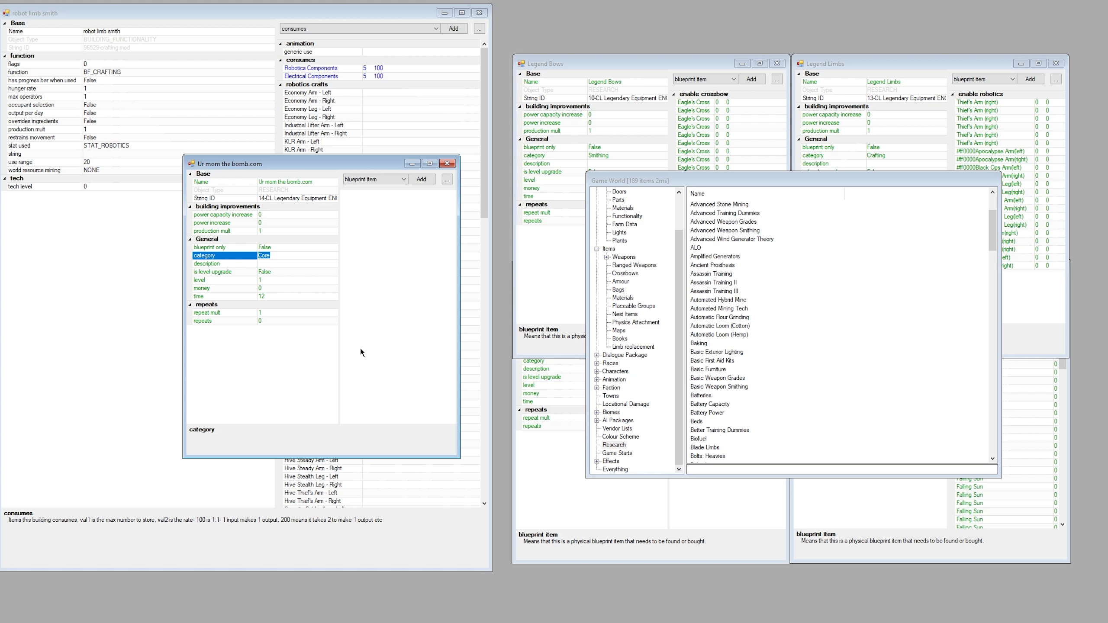
{"action": "type", "text": "Crafting"}
{"action": "key", "text": "Return"}
{"action": "type", "text": "Smithing"}
{"action": "key", "text": "Return"}
{"action": "key", "text": "BackSpace"}
{"action": "type", "text": "Crafting"}
{"action": "left_click", "coordinate": [305, 263]}
Add all the purple KLR Series arm and leg entries, left and right, as enable robotics references of the new research item.
{"action": "left_click", "coordinate": [388, 182]}
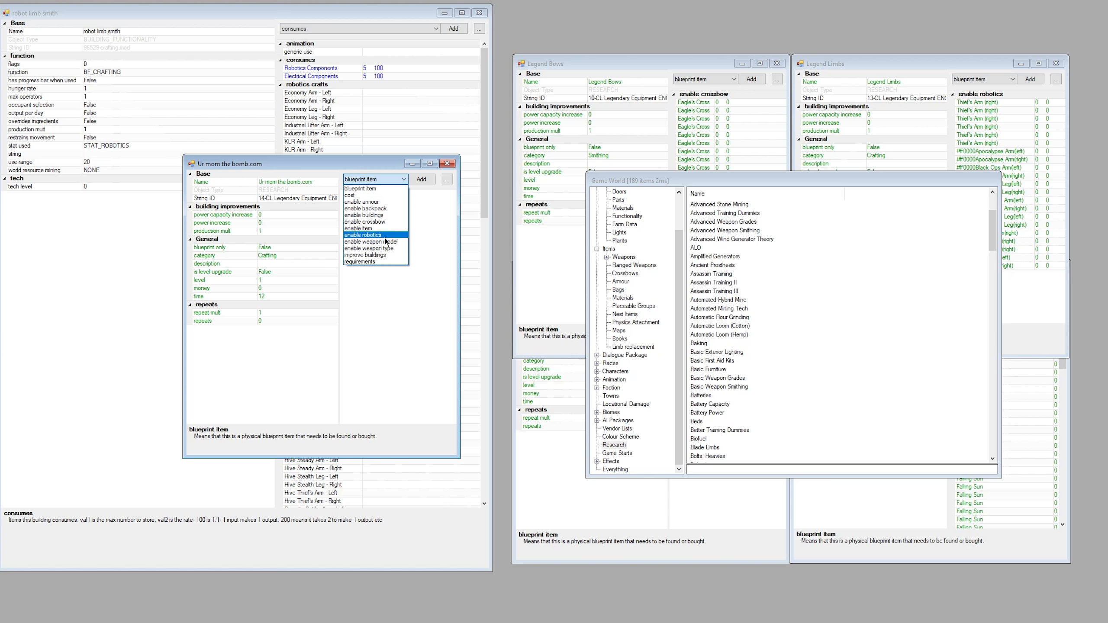
{"action": "left_click", "coordinate": [383, 237]}
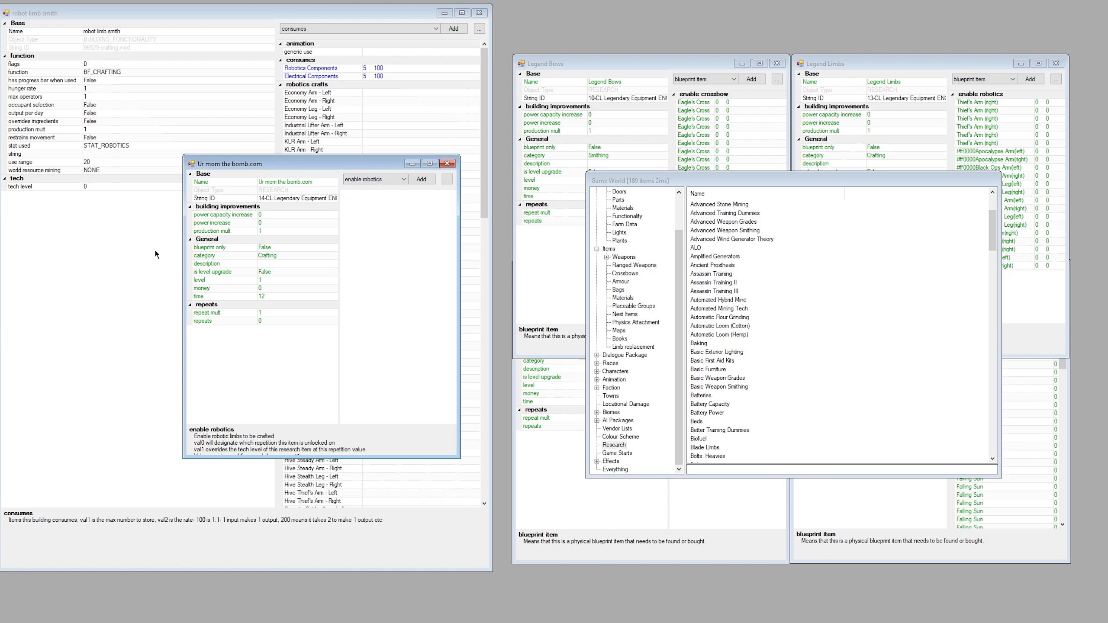
{"action": "left_click", "coordinate": [420, 179]}
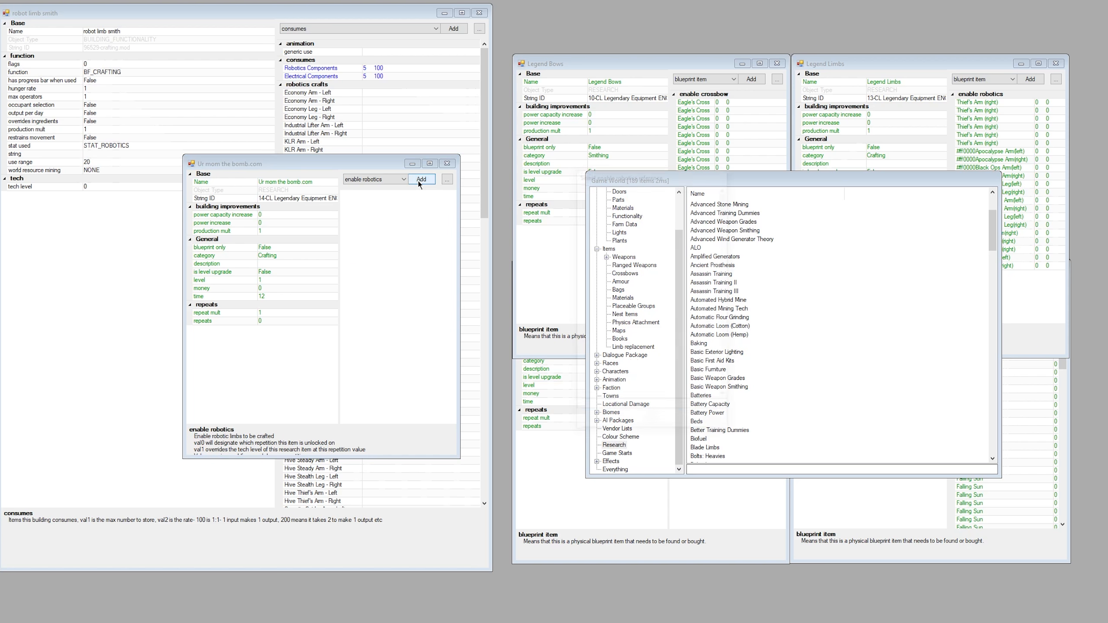
{"action": "scroll", "coordinate": [638, 260], "scroll_direction": "down", "scroll_amount": 3}
{"action": "scroll", "coordinate": [637, 261], "scroll_direction": "down", "scroll_amount": 20}
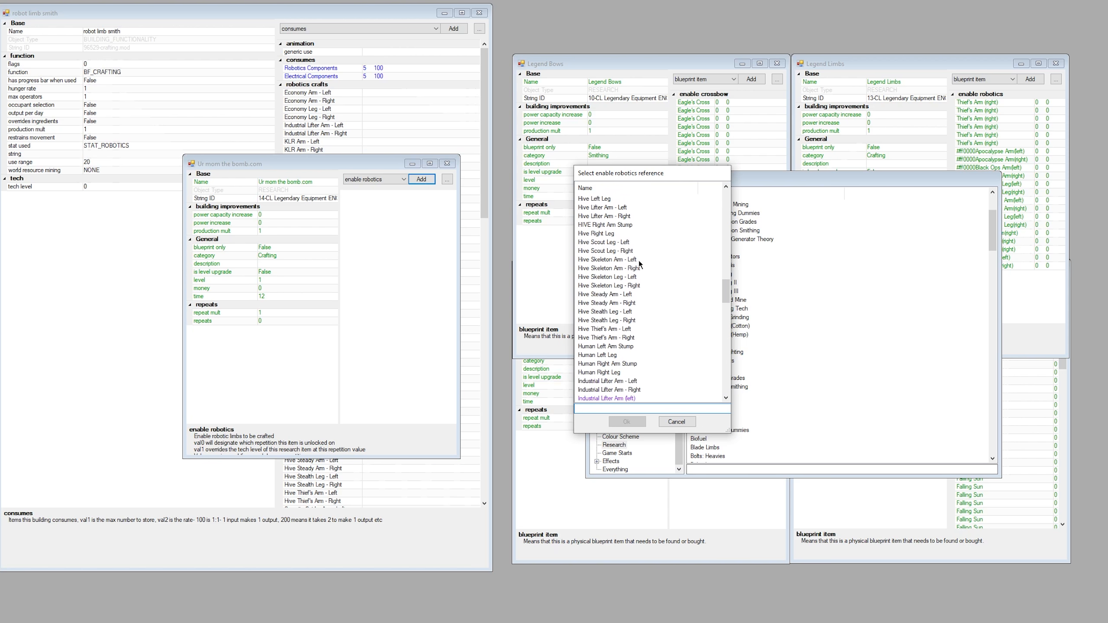
{"action": "left_click", "coordinate": [611, 276]}
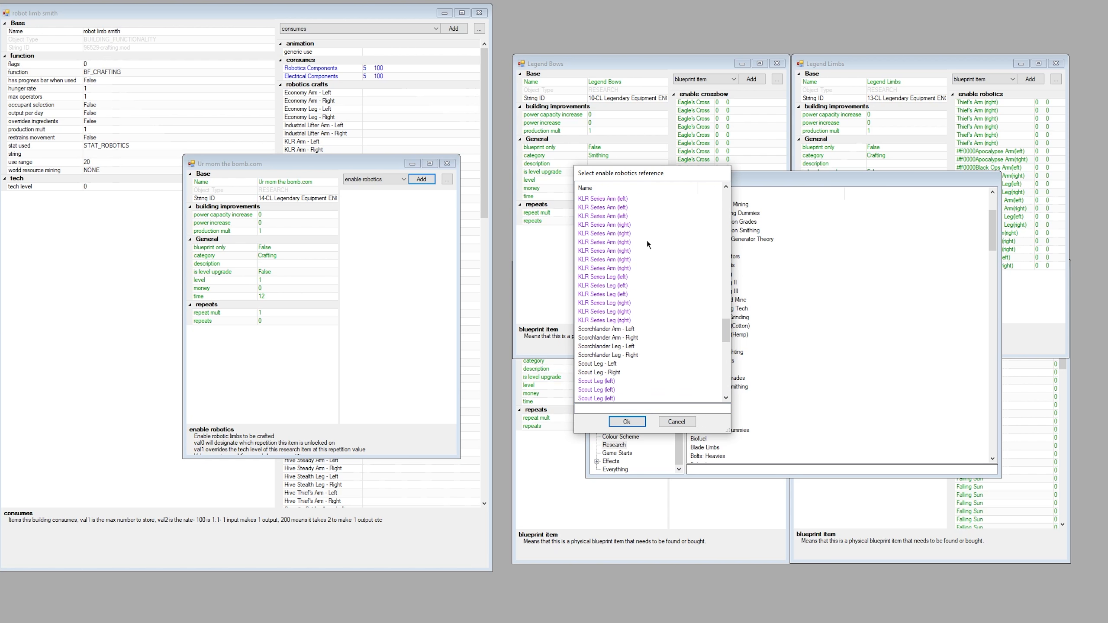
{"action": "scroll", "coordinate": [647, 241], "scroll_direction": "down", "scroll_amount": 3}
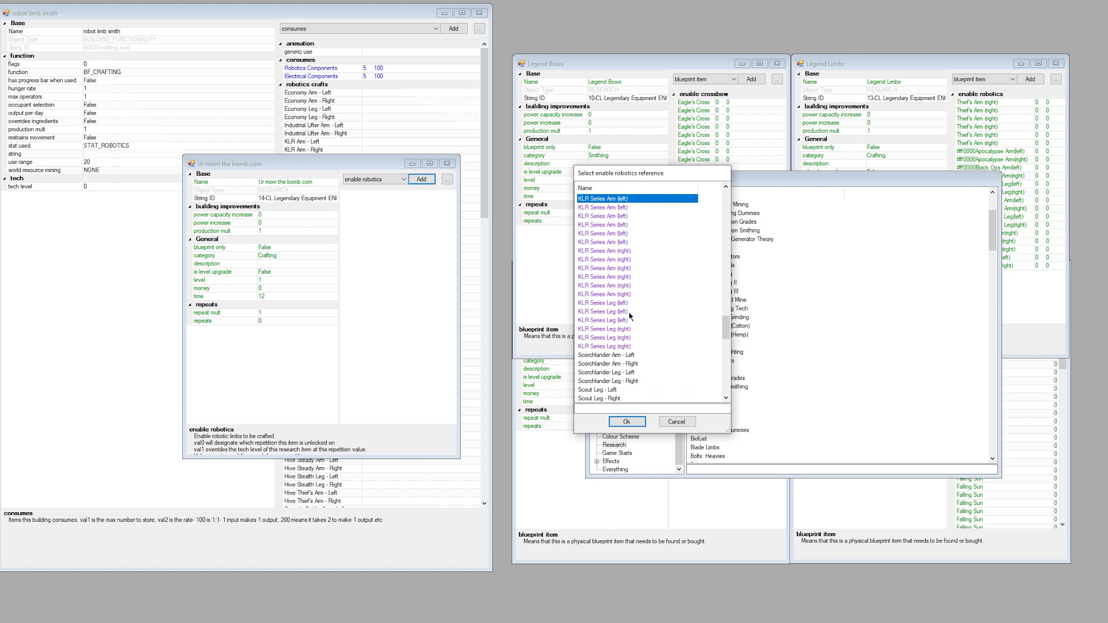
{"action": "left_click", "coordinate": [613, 345], "text": "shift"}
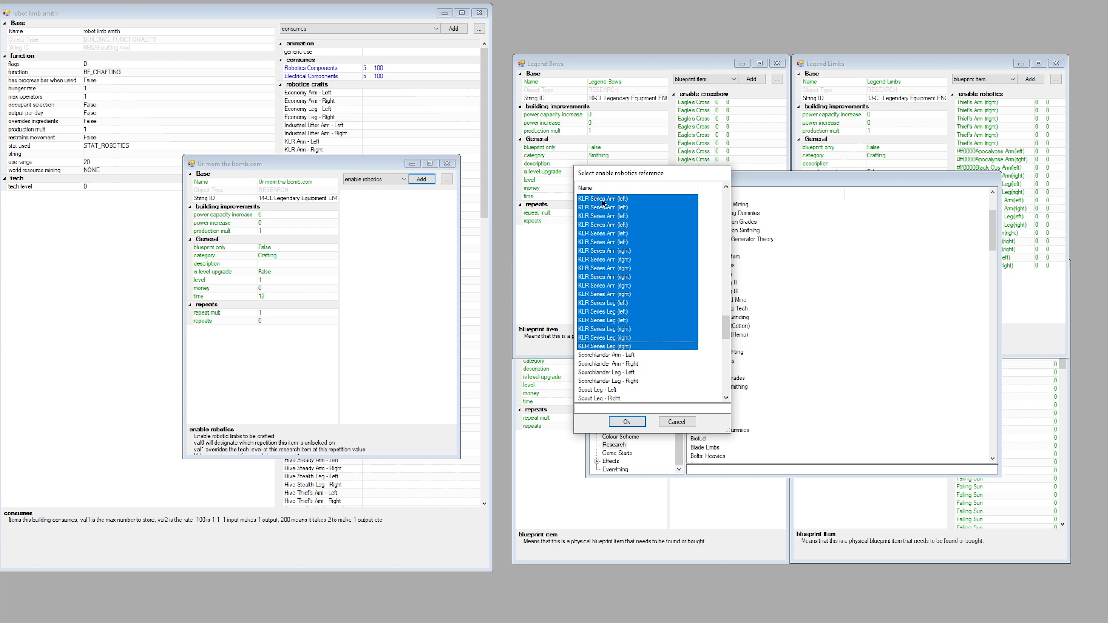
{"action": "left_click", "coordinate": [626, 420]}
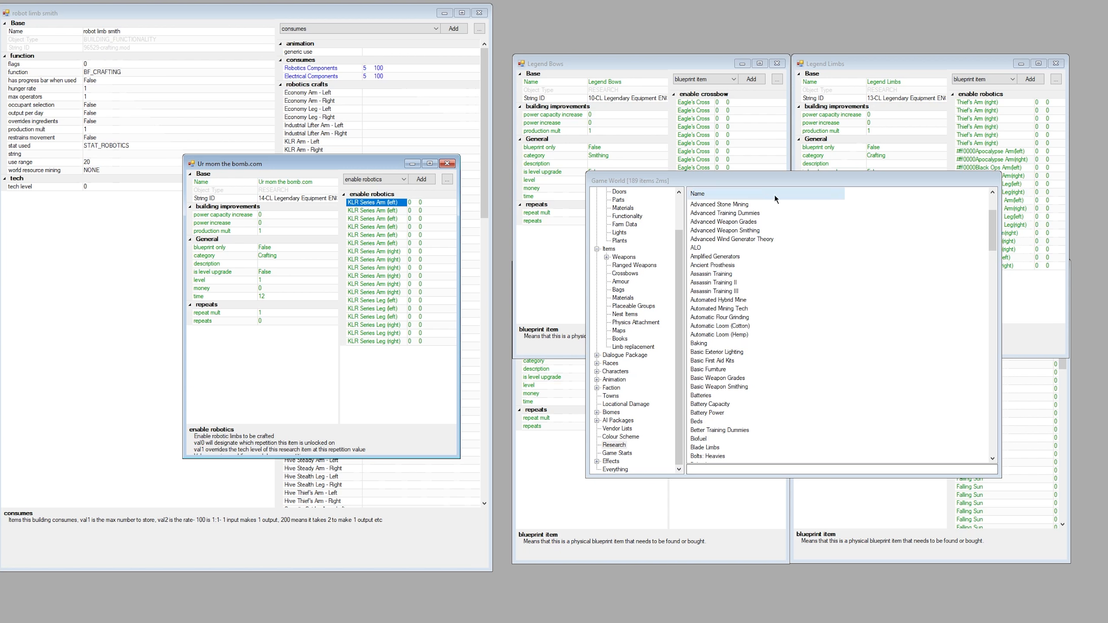
View the Legend Limbs research entry for comparison and move the Game World window clear of the Legend entries.
{"action": "left_click_drag", "start_coordinate": [768, 181], "coordinate": [763, 143]}
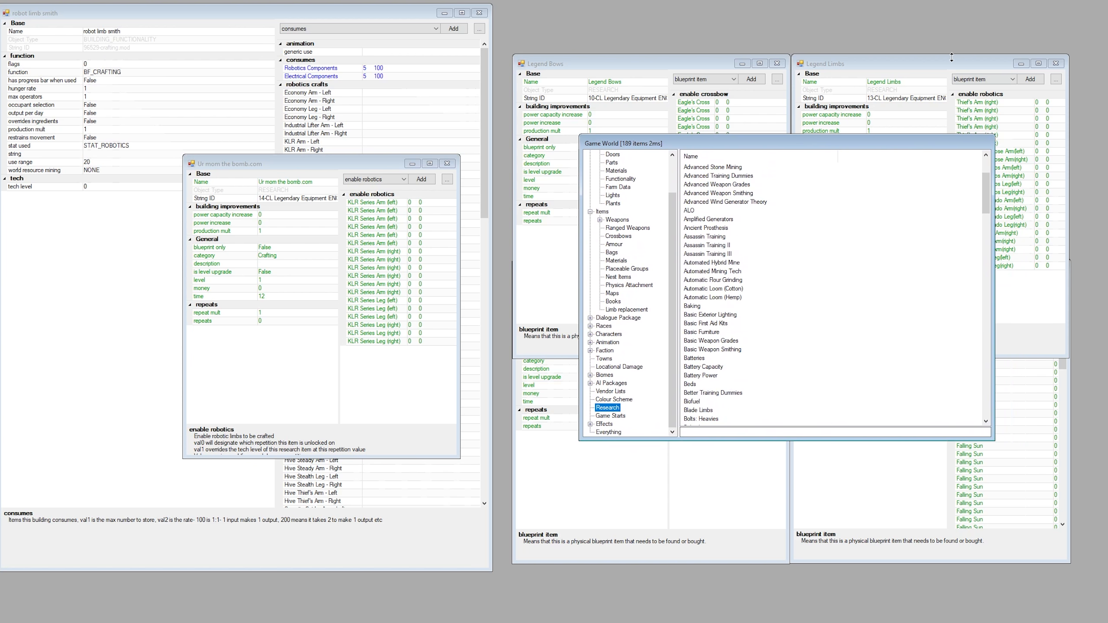
{"action": "left_click", "coordinate": [951, 62]}
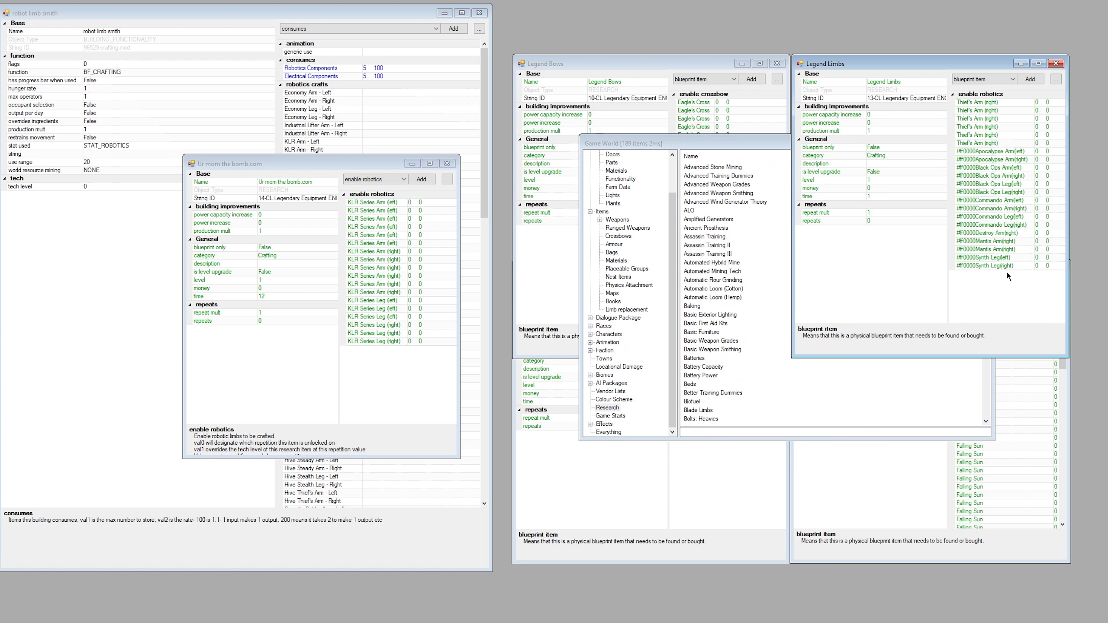
{"action": "left_click", "coordinate": [853, 395]}
{"action": "left_click_drag", "start_coordinate": [942, 149], "coordinate": [1107, 172]}
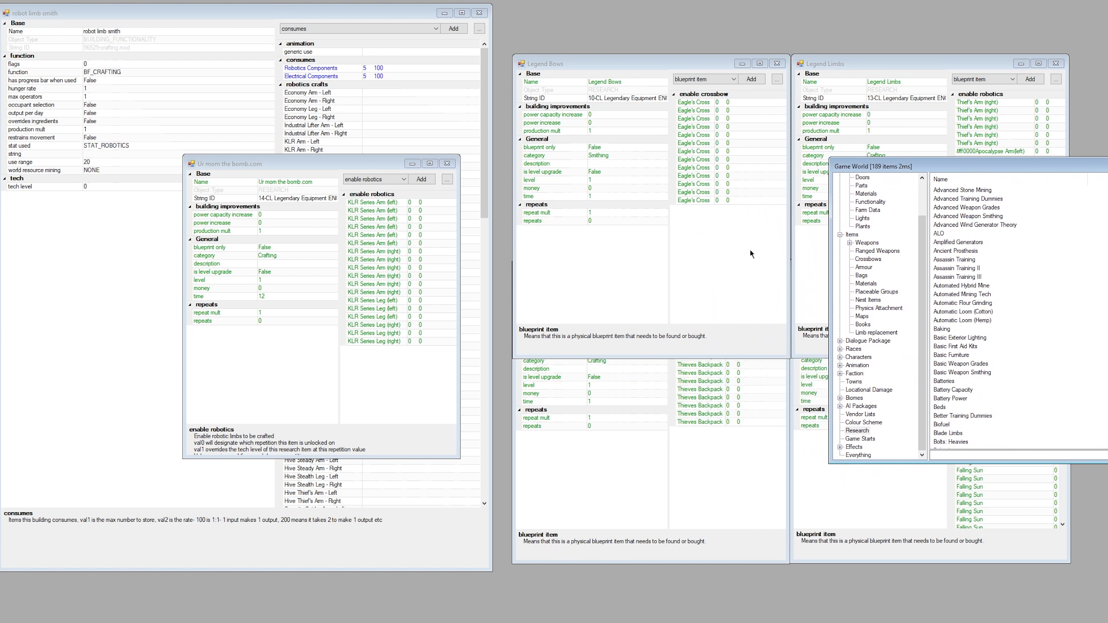
Set the new research item's required time to 1.
{"action": "left_click", "coordinate": [282, 298]}
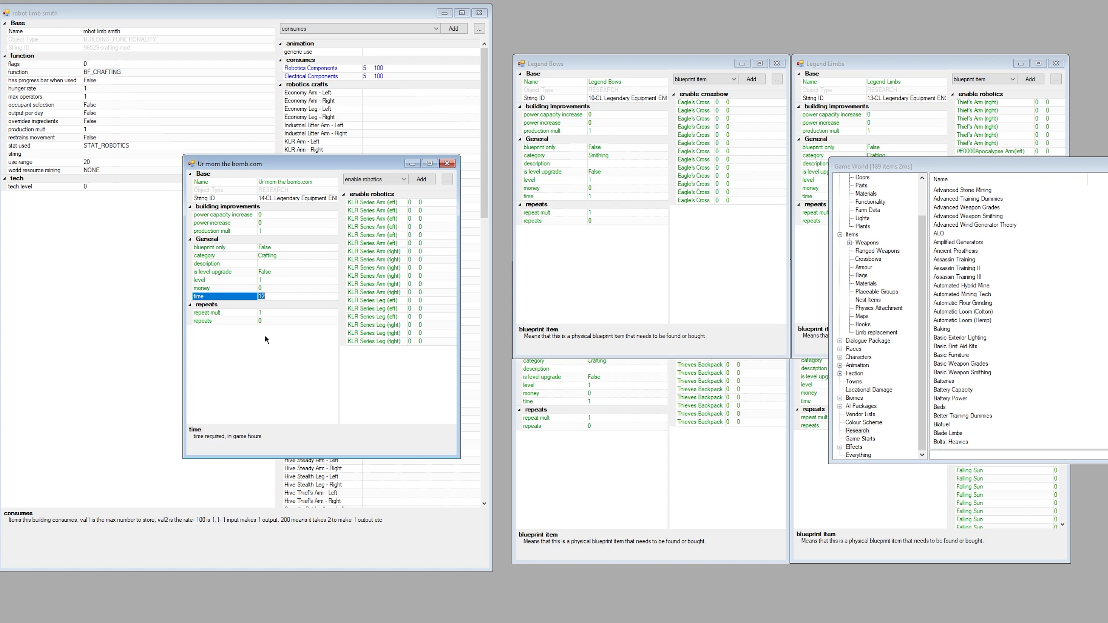
{"action": "type", "text": "1"}
{"action": "type", "text": "77"}
{"action": "key", "text": "Return"}
{"action": "type", "text": "1"}
Check the available blueprint only options and the level property of the new research item.
{"action": "left_click", "coordinate": [277, 248]}
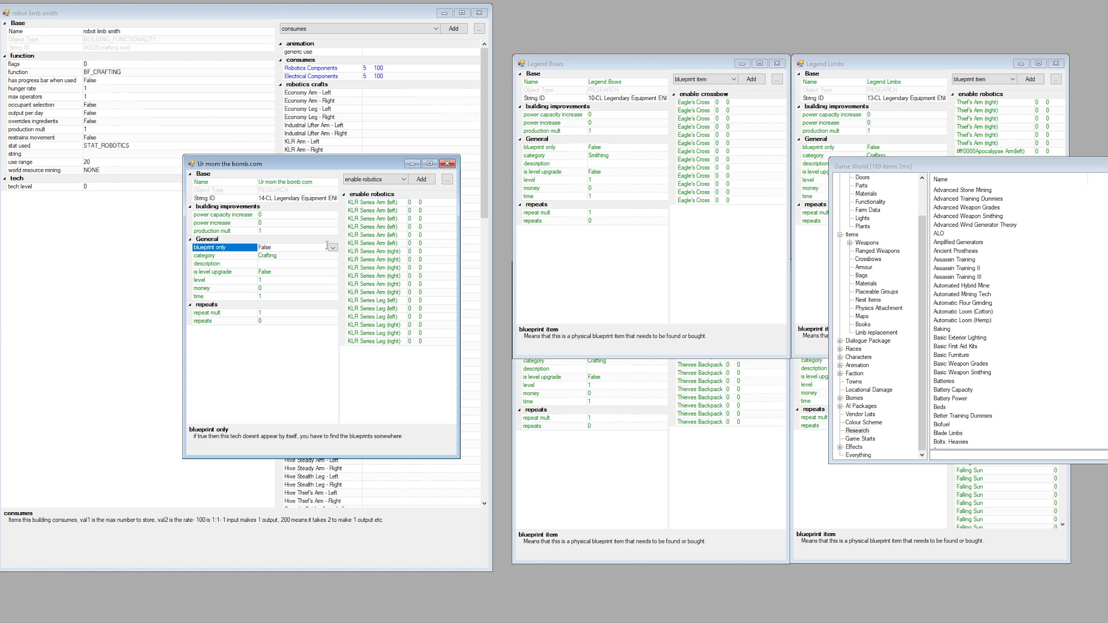
{"action": "left_click", "coordinate": [332, 248]}
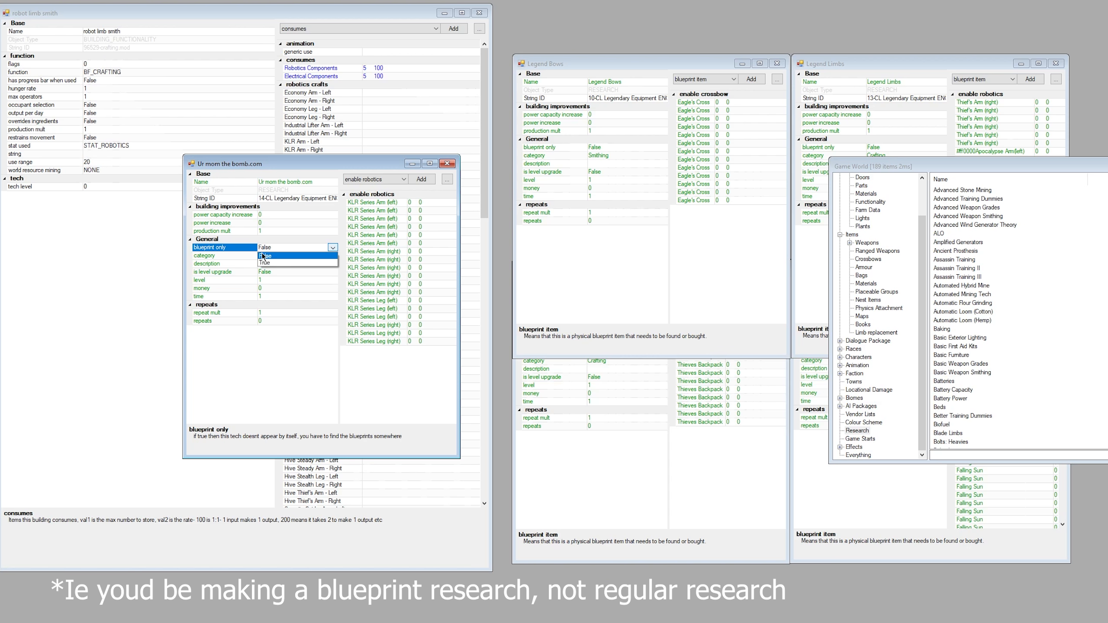
{"action": "left_click", "coordinate": [246, 248]}
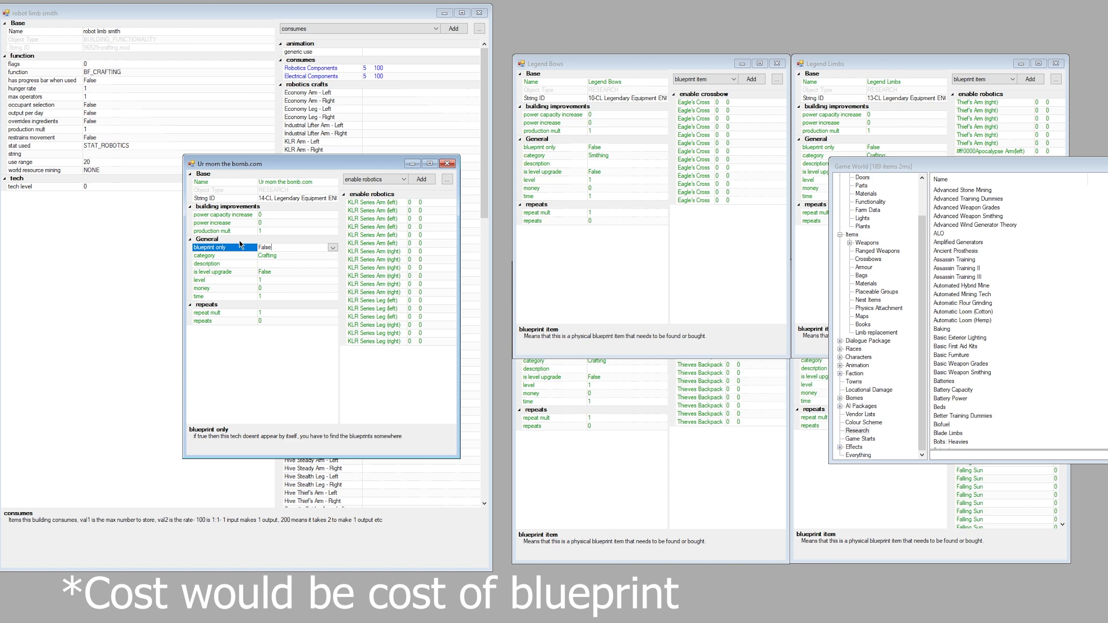
{"action": "left_click", "coordinate": [266, 279]}
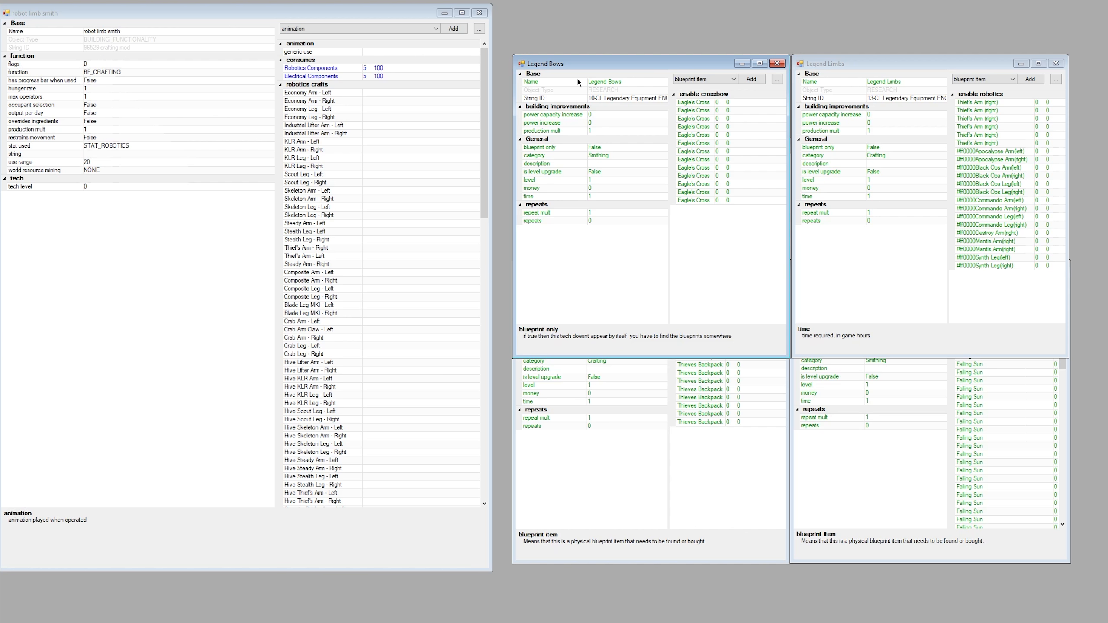
Examine the Legend Limbs, Legend Backpacks and Legend Weapons research entries and the items they enable.
{"action": "left_click", "coordinate": [850, 243]}
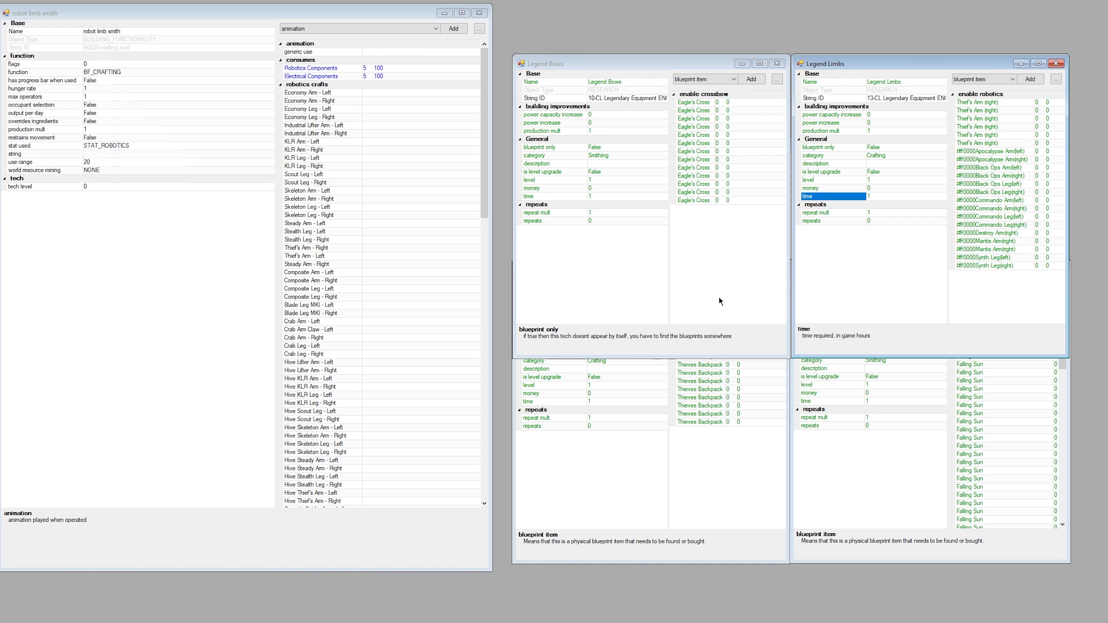
{"action": "left_click", "coordinate": [725, 468]}
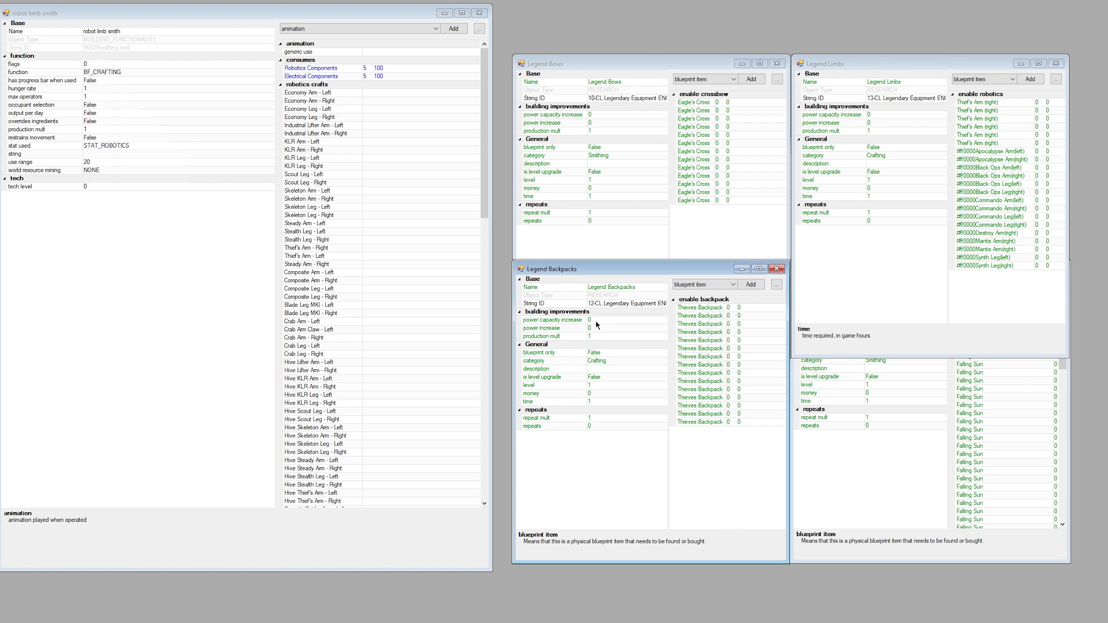
{"action": "left_click", "coordinate": [887, 518]}
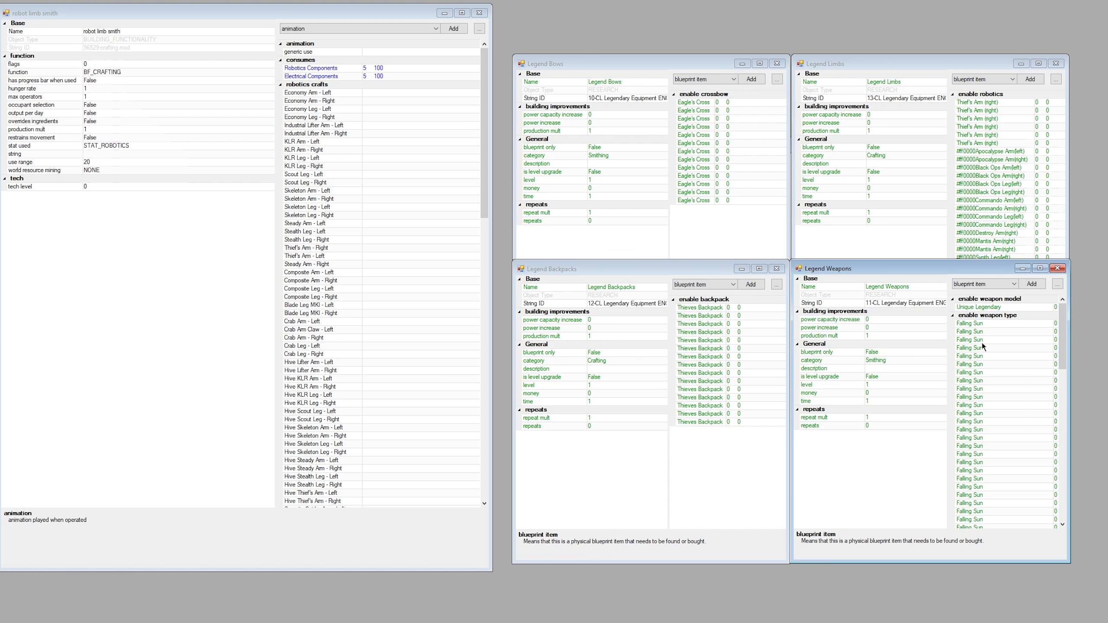
{"action": "scroll", "coordinate": [1023, 421], "scroll_direction": "down", "scroll_amount": 10}
{"action": "scroll", "coordinate": [1027, 425], "scroll_direction": "up", "scroll_amount": 9}
{"action": "scroll", "coordinate": [1026, 426], "scroll_direction": "up", "scroll_amount": 1}
Browse the weapon models that Legend Weapons can reference under enable weapon model, and close the selection without adding one.
{"action": "left_click", "coordinate": [1013, 284]}
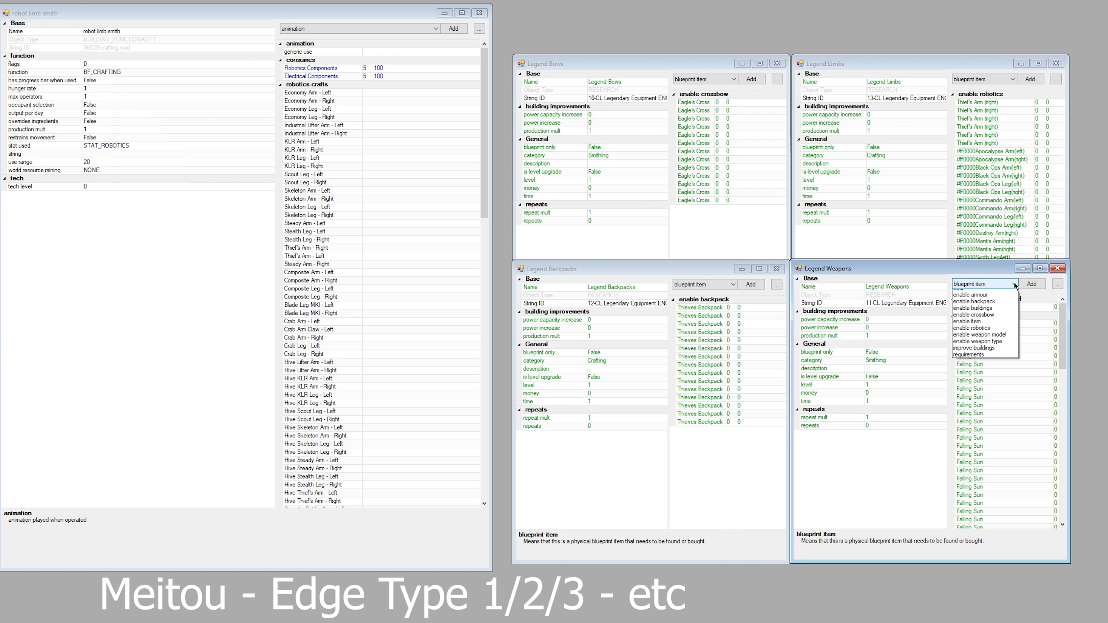
{"action": "left_click", "coordinate": [1010, 348]}
{"action": "left_click", "coordinate": [1034, 284]}
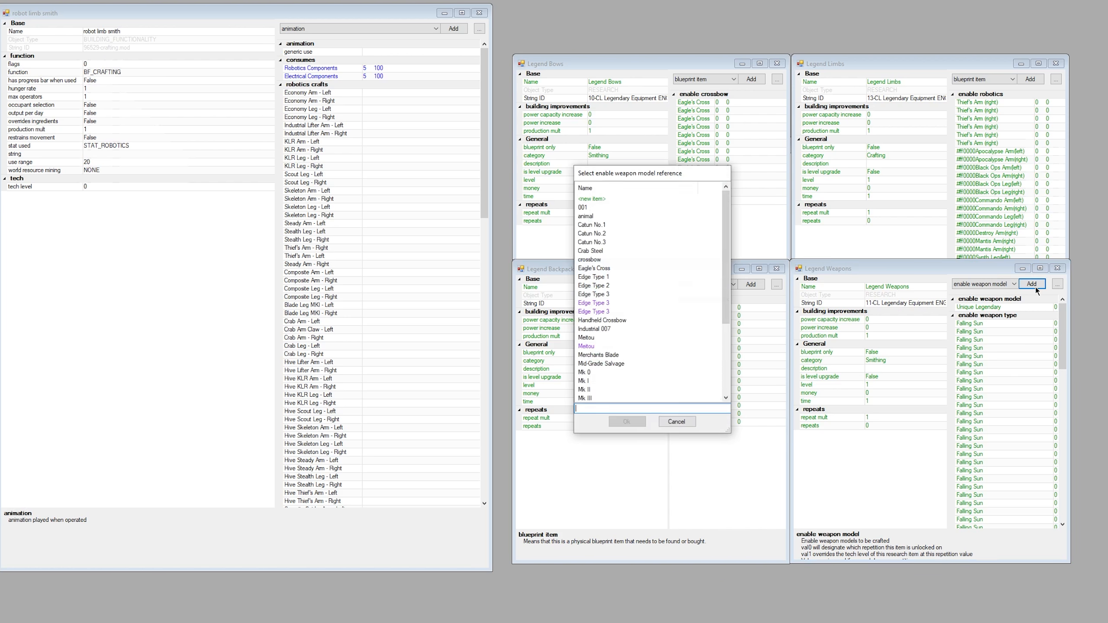
{"action": "scroll", "coordinate": [650, 277], "scroll_direction": "down", "scroll_amount": 2}
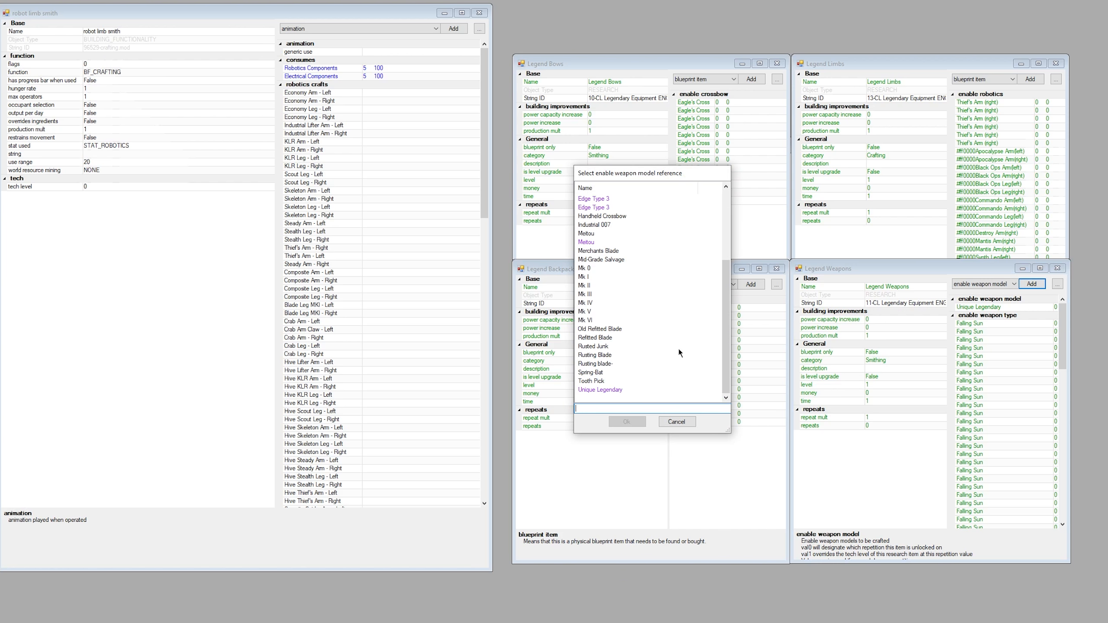
{"action": "left_click", "coordinate": [678, 422]}
Review the Legend Backpacks, Legend Bows and Legend Limbs research entries again.
{"action": "left_click", "coordinate": [720, 471]}
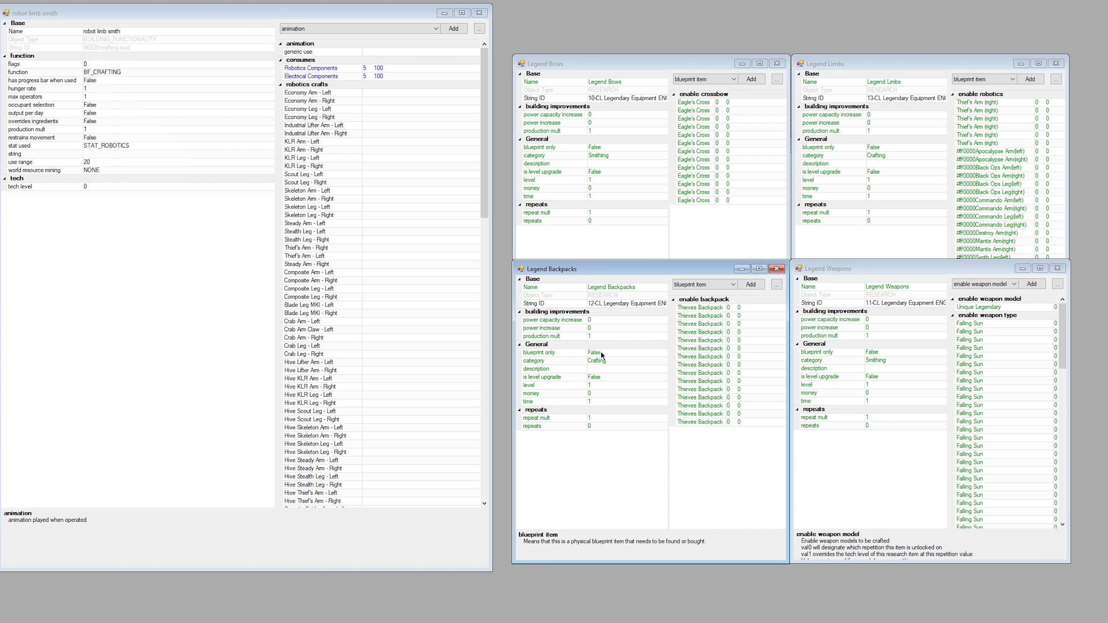
{"action": "left_click", "coordinate": [741, 238]}
{"action": "left_click", "coordinate": [862, 239]}
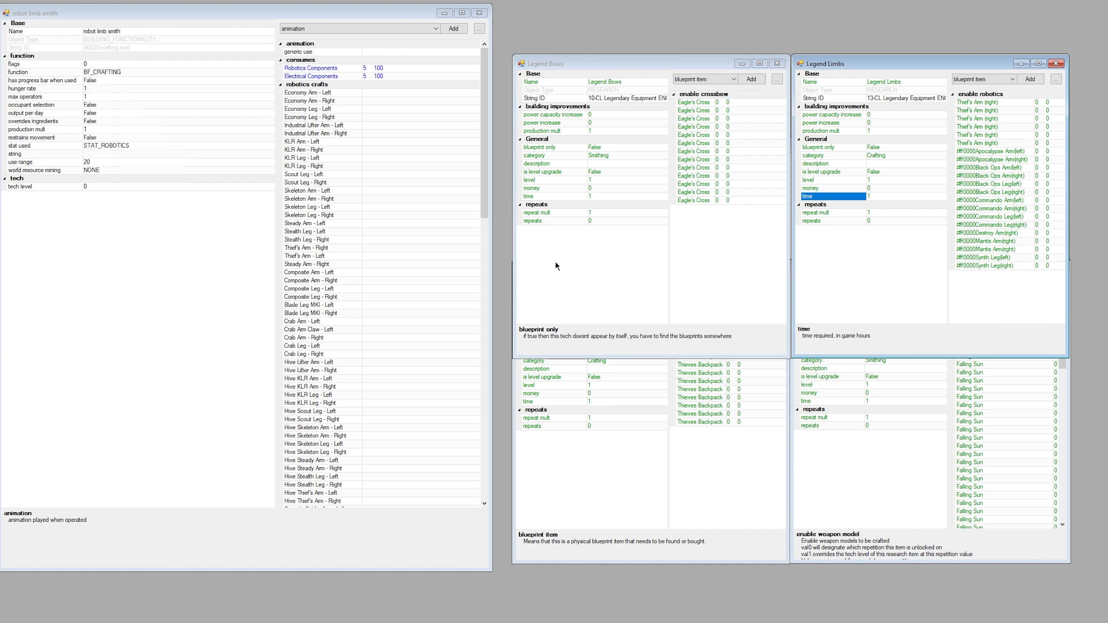
Compare the enable robotics list of Legend Limbs with the robot limb smith's robotics crafts, and inspect the components that building consumes.
{"action": "left_click", "coordinate": [369, 201]}
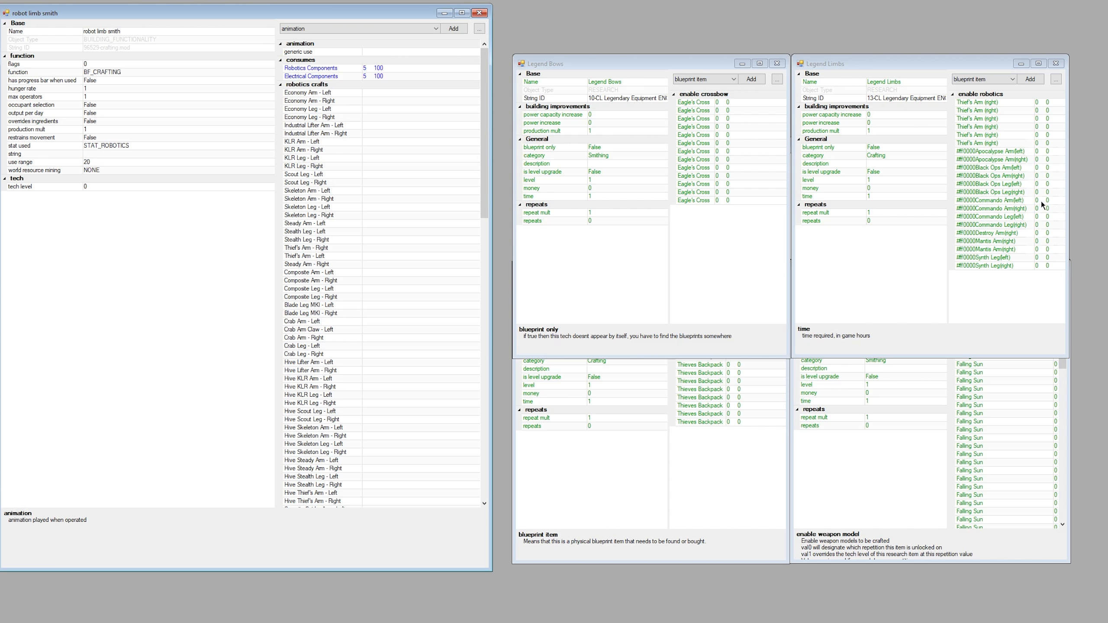
{"action": "left_click", "coordinate": [1002, 94]}
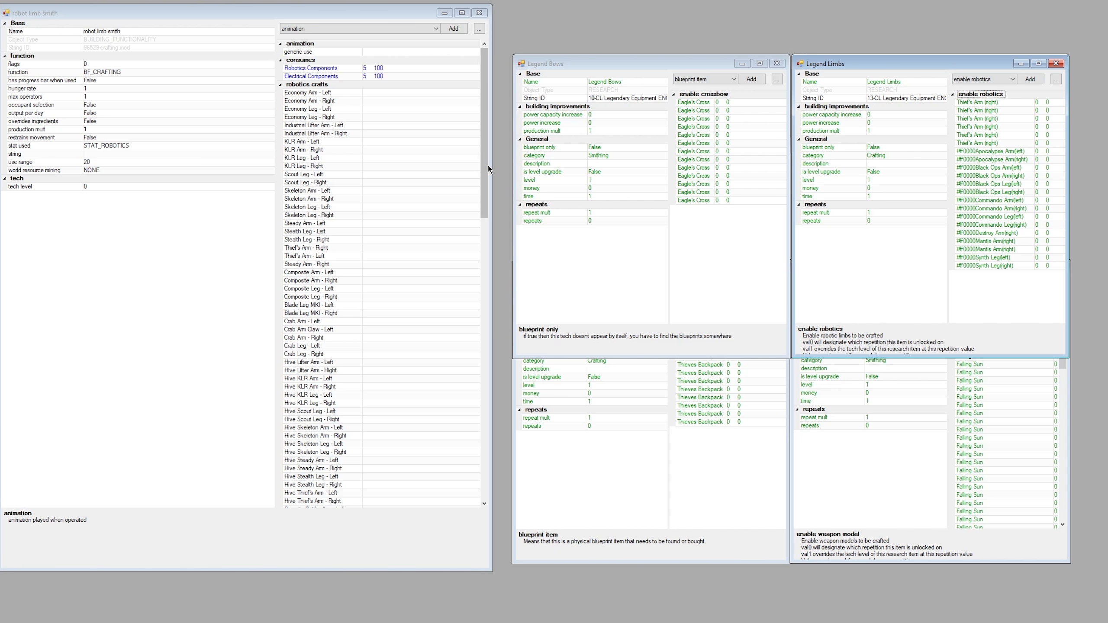
{"action": "left_click_drag", "start_coordinate": [481, 131], "coordinate": [487, 433]}
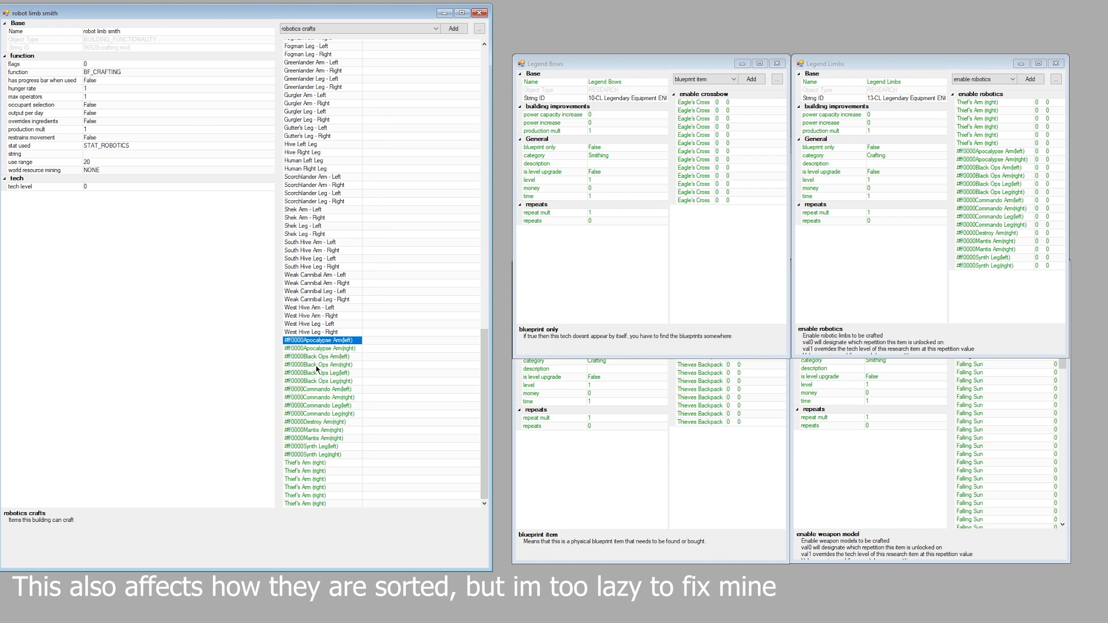
{"action": "left_click", "coordinate": [330, 480]}
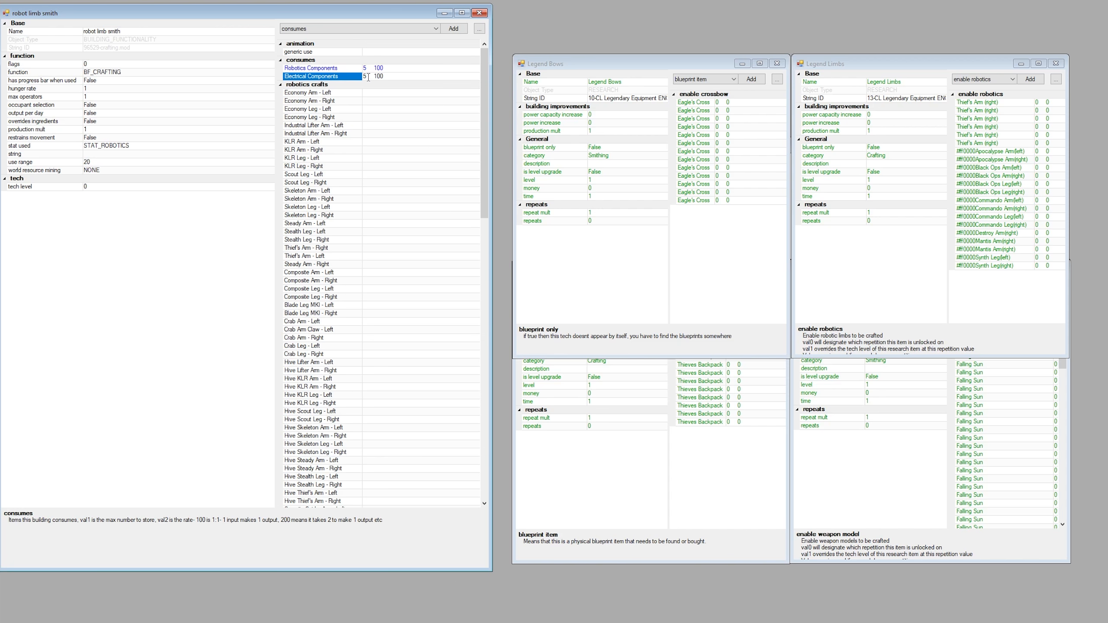
{"action": "left_click", "coordinate": [345, 69]}
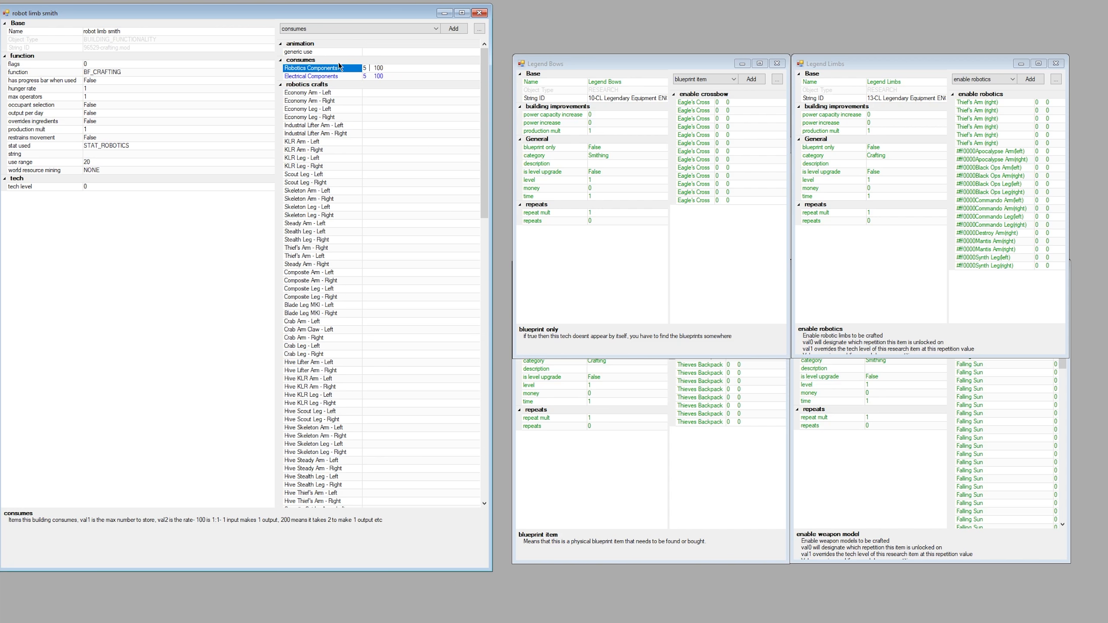
Inspect the amounts and rates of the Robotics Components and Electrical Components that the robot limb smith consumes.
{"action": "left_click", "coordinate": [325, 76]}
{"action": "left_click", "coordinate": [318, 61]}
{"action": "left_click", "coordinate": [319, 67]}
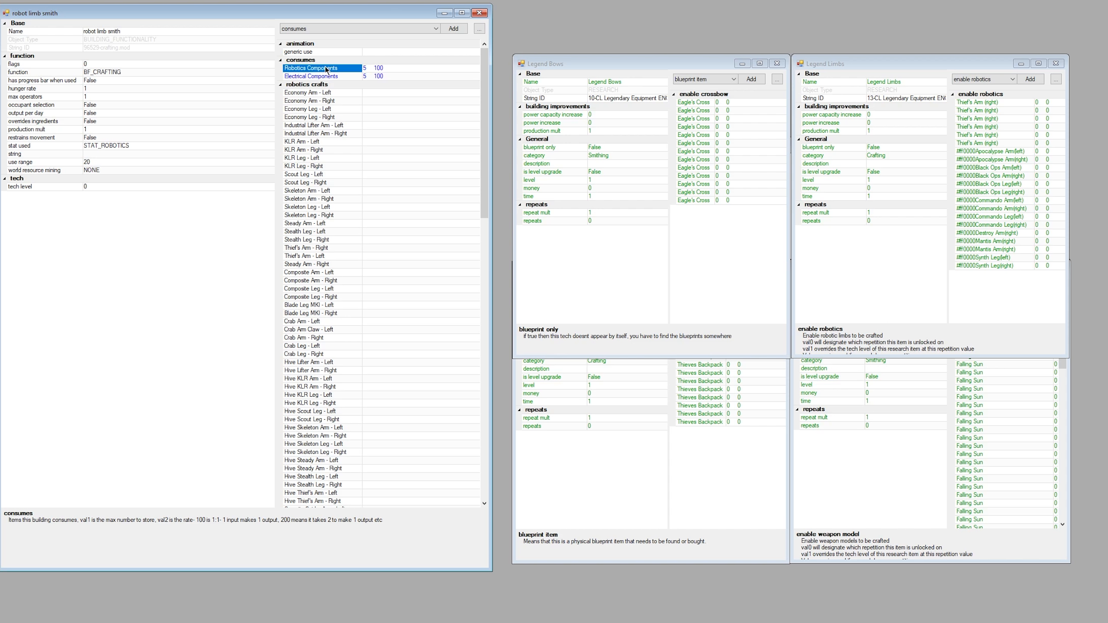
{"action": "left_click", "coordinate": [386, 68]}
{"action": "left_click", "coordinate": [394, 76]}
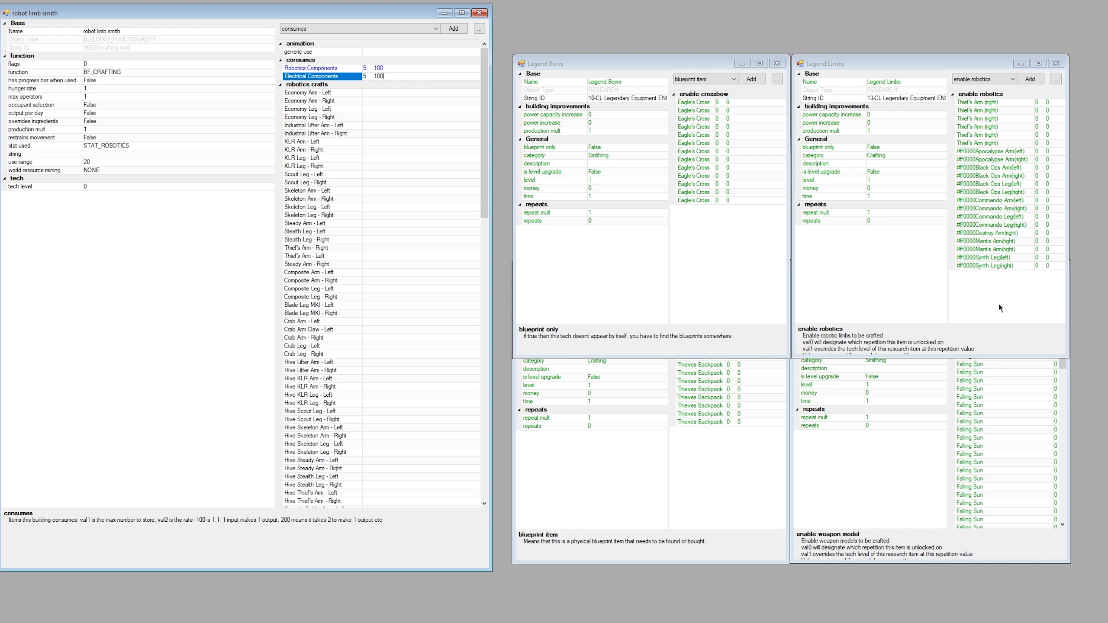
Add Electrical Components and Robotics Components as ingredients of the left Synth Leg from the Legend Limbs list.
{"action": "double_click", "coordinate": [992, 258]}
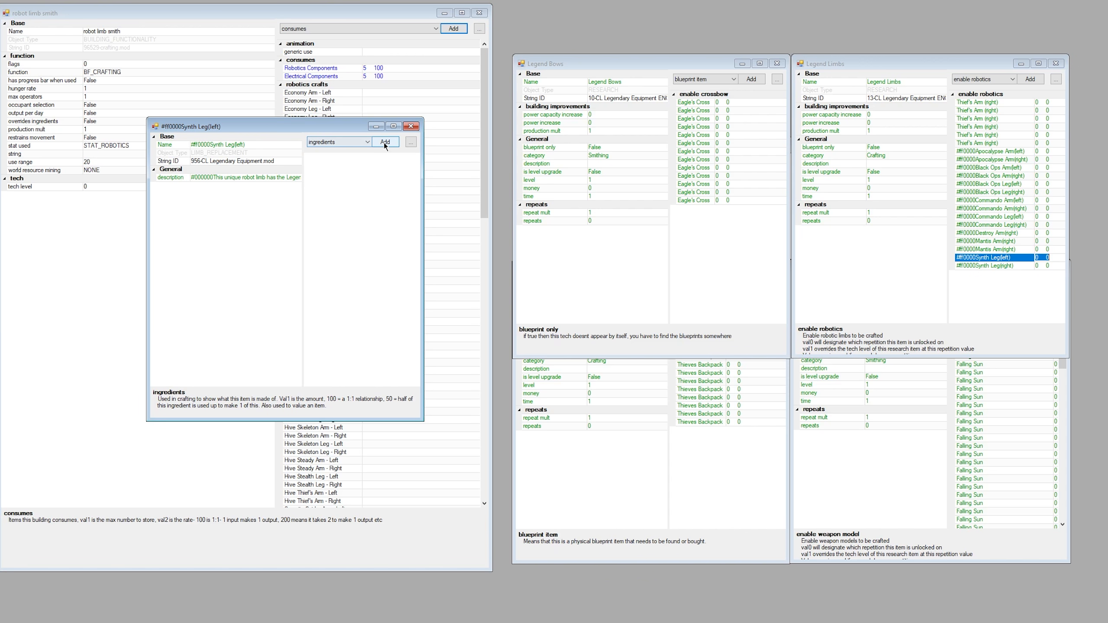
{"action": "left_click", "coordinate": [334, 142]}
{"action": "left_click", "coordinate": [331, 139]}
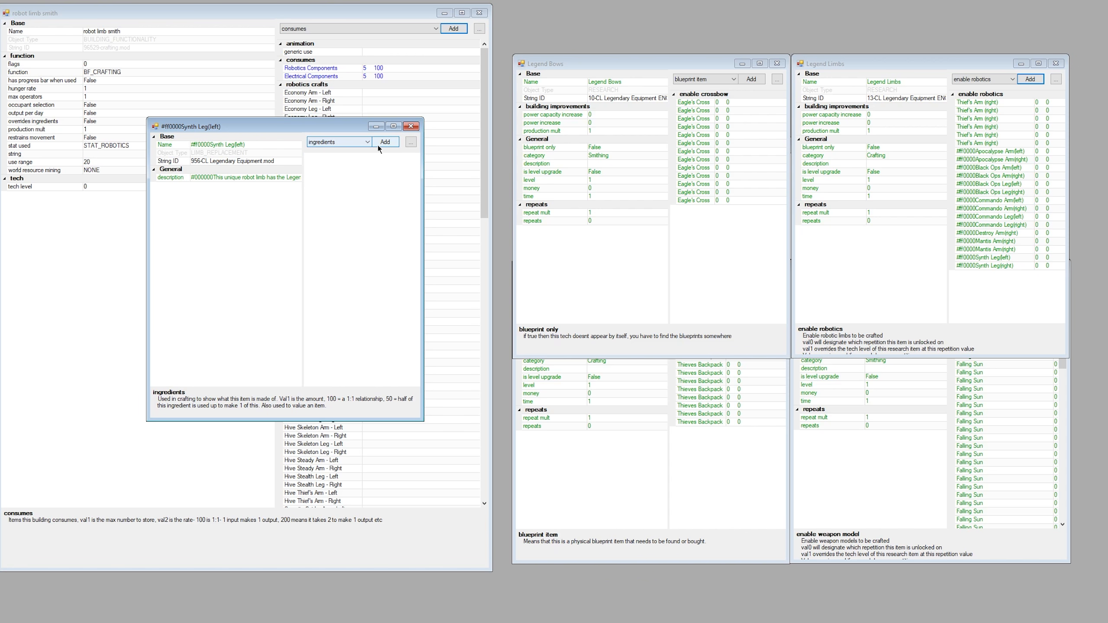
{"action": "left_click", "coordinate": [386, 143]}
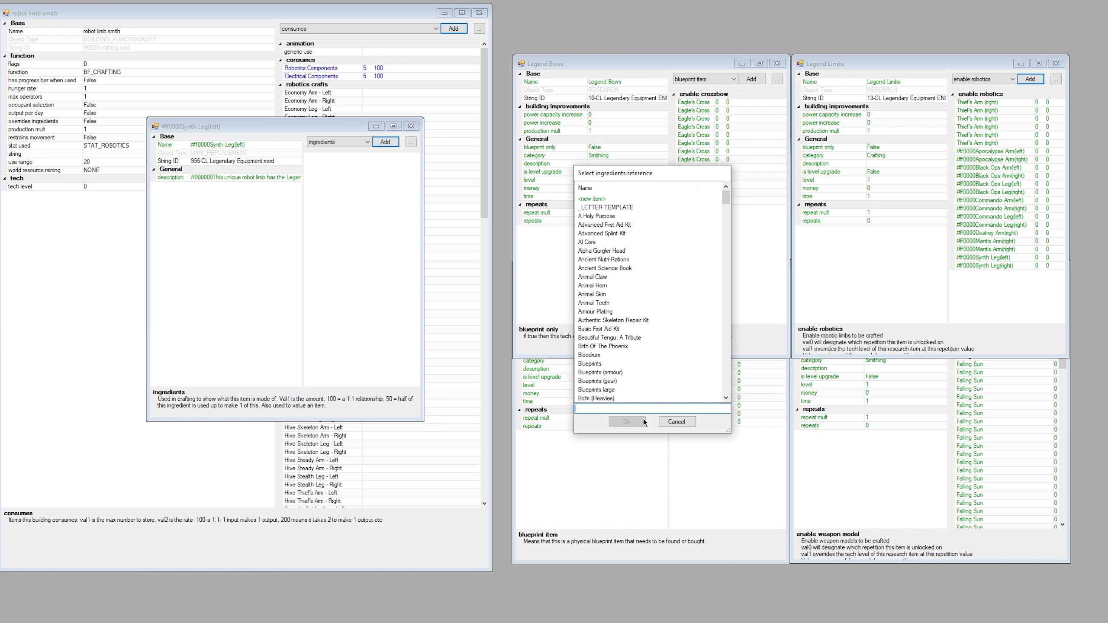
{"action": "type", "text": "compo"}
{"action": "left_click", "coordinate": [620, 207]}
{"action": "left_click", "coordinate": [603, 216], "text": "shift"}
{"action": "left_click", "coordinate": [621, 422]}
Set the left Synth Leg's ingredient amounts to 400 for Electrical Components and 1000 for Robotics Components.
{"action": "left_click", "coordinate": [389, 165]}
{"action": "type", "text": "400"}
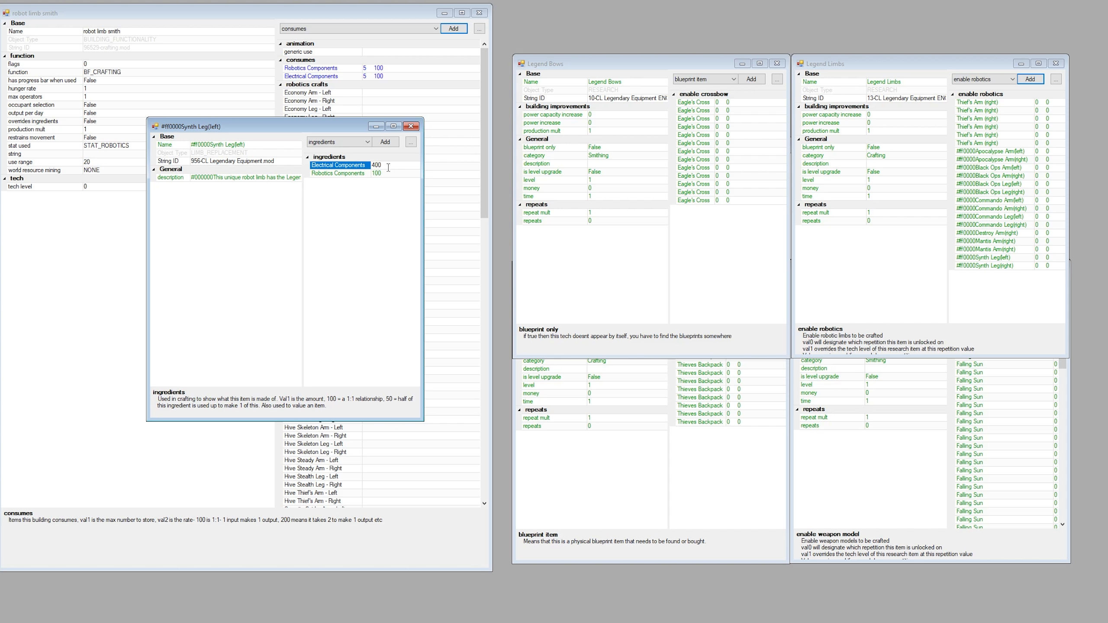
{"action": "left_click", "coordinate": [394, 171]}
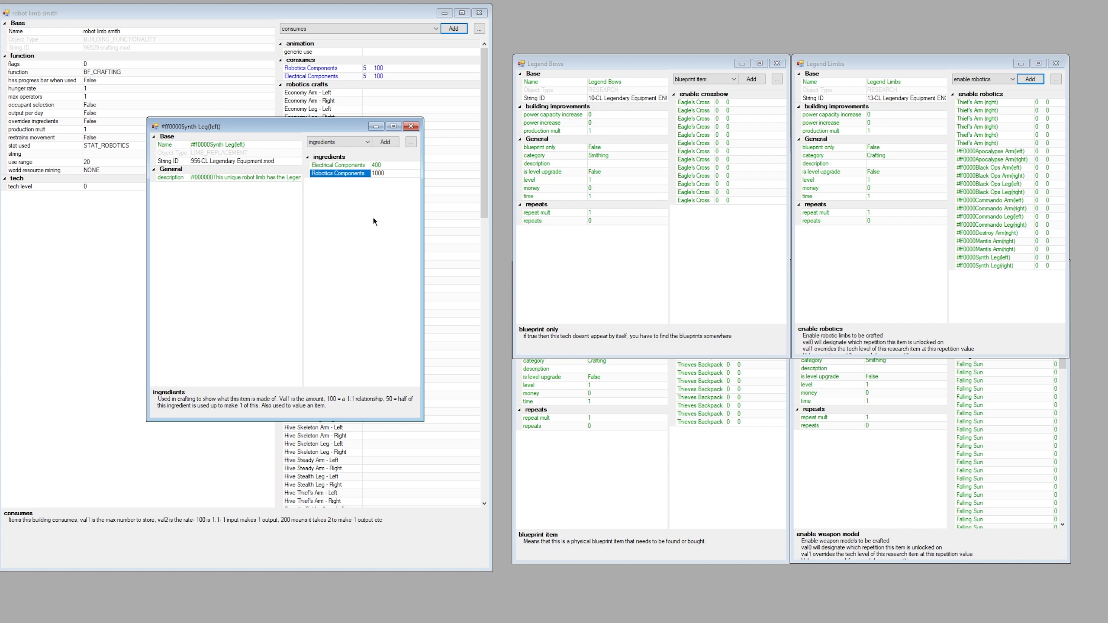
Delete both component ingredients from the left Synth Leg and close its record.
{"action": "left_click", "coordinate": [335, 168]}
{"action": "key", "text": "Delete"}
{"action": "key", "text": "Delete"}
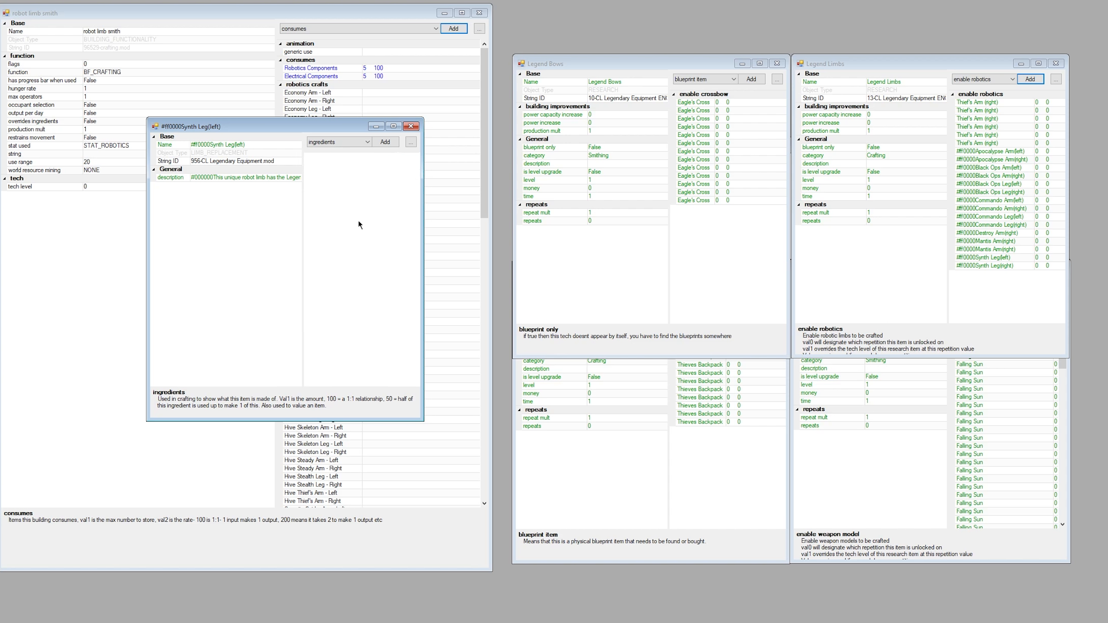
{"action": "left_click", "coordinate": [409, 129]}
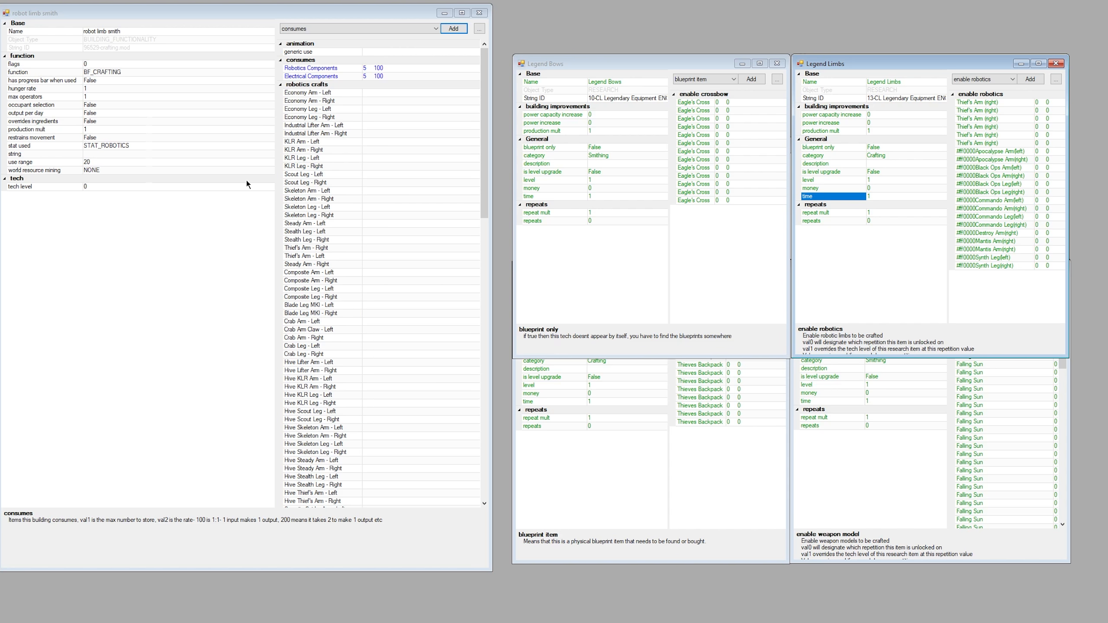
Switch to Kenshi and look through the items the Weapon Smith III can craft in its production queue.
{"action": "scroll", "coordinate": [323, 245], "scroll_direction": "down", "scroll_amount": 10}
{"action": "scroll", "coordinate": [342, 272], "scroll_direction": "up", "scroll_amount": 10}
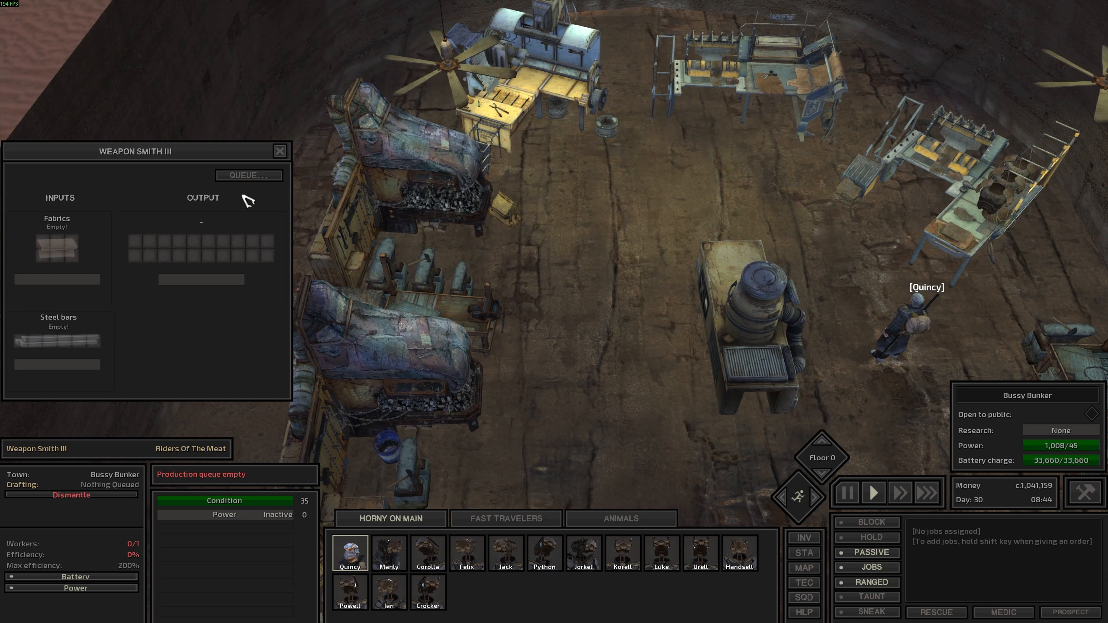
{"action": "left_click", "coordinate": [247, 175]}
{"action": "scroll", "coordinate": [571, 175], "scroll_direction": "down", "scroll_amount": 10}
{"action": "scroll", "coordinate": [641, 236], "scroll_direction": "down", "scroll_amount": 10}
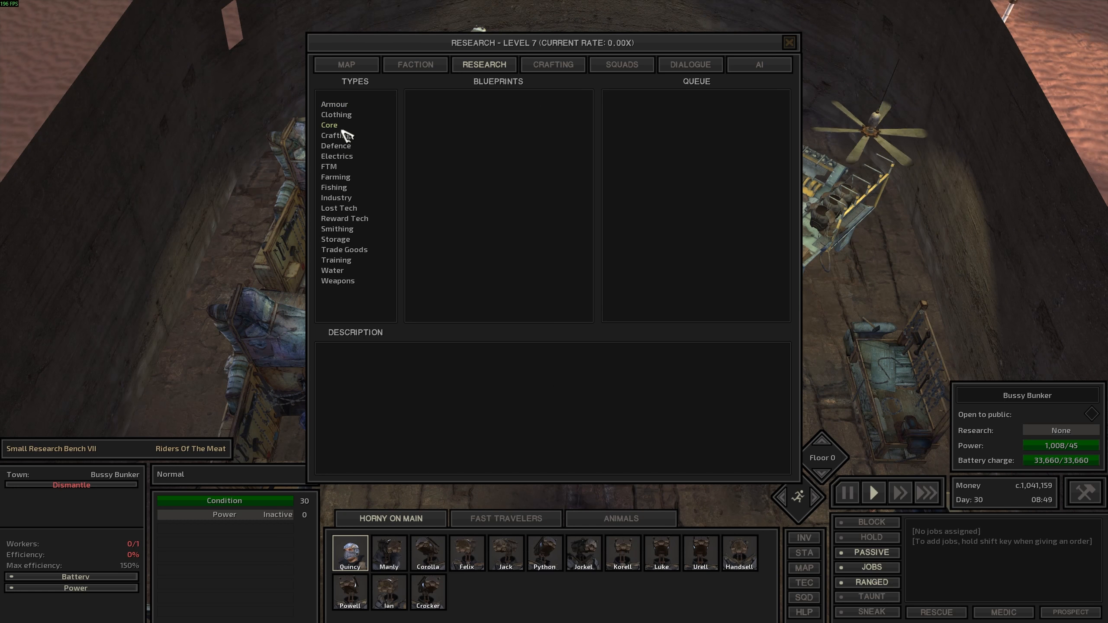
Research Legend Limbs, Legend Weapons, Legend Bows and Legend Backpacks at the Small Research Bench VII, and pause the game.
{"action": "left_click", "coordinate": [384, 137]}
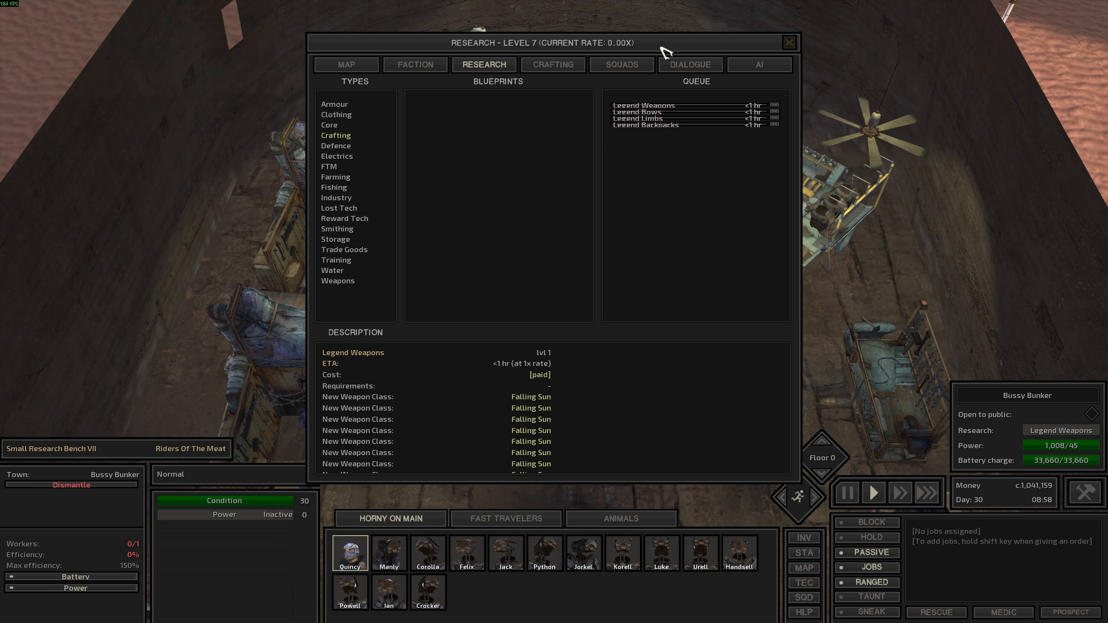
{"action": "left_click_drag", "start_coordinate": [661, 45], "coordinate": [972, 33]}
{"action": "middle_click_drag", "start_coordinate": [544, 317], "coordinate": [528, 320]}
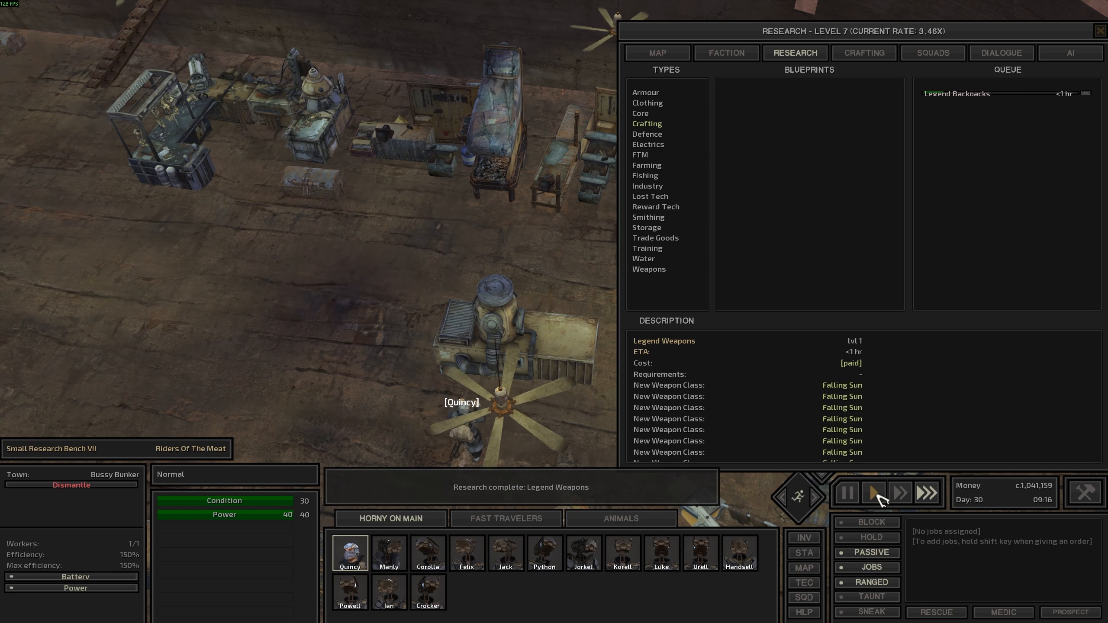
{"action": "key", "text": "space"}
Craft a Nodachi, Edge Type 3 from the Weapon Smith III's queue, pause the game and inspect the finished weapon's stats.
{"action": "left_click", "coordinate": [452, 117]}
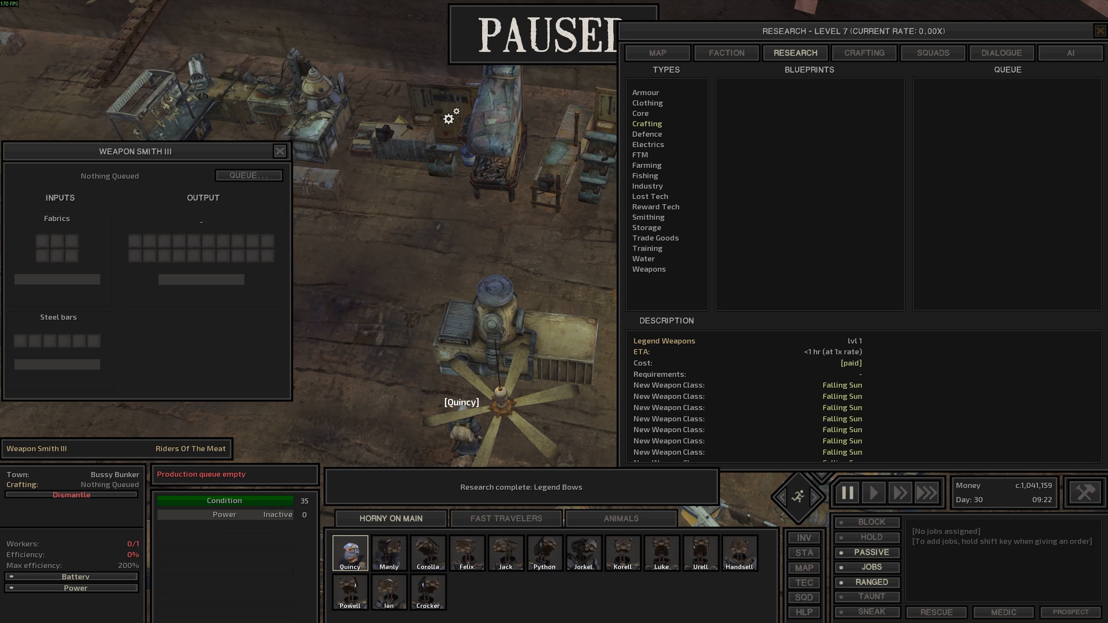
{"action": "left_click", "coordinate": [263, 176]}
{"action": "scroll", "coordinate": [873, 194], "scroll_direction": "down", "scroll_amount": 3}
{"action": "scroll", "coordinate": [872, 194], "scroll_direction": "down", "scroll_amount": 3}
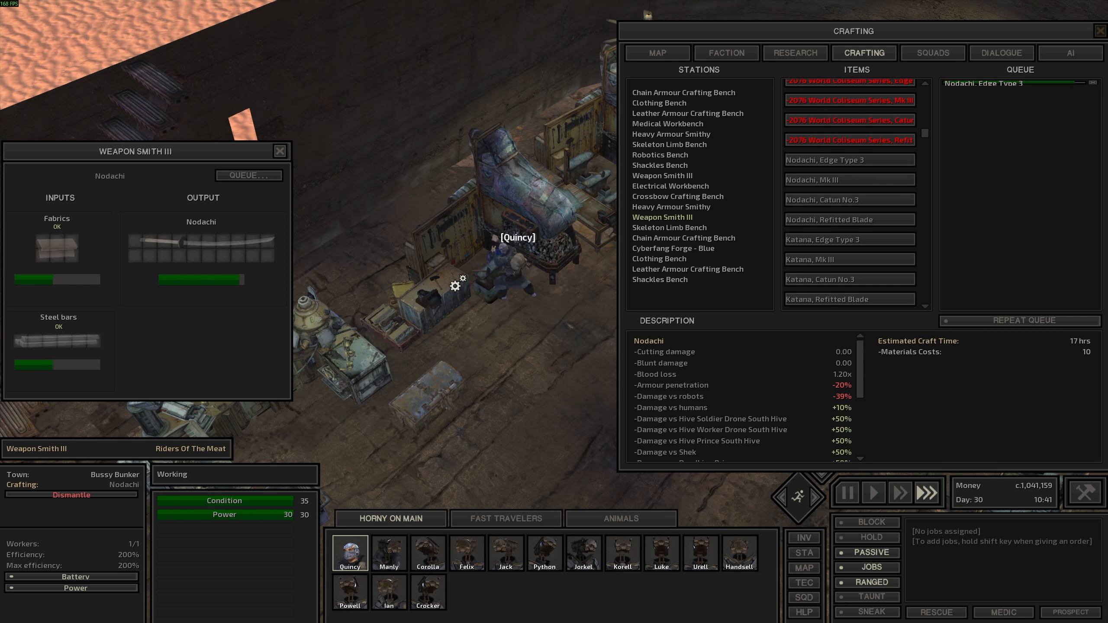
{"action": "key", "text": "space"}
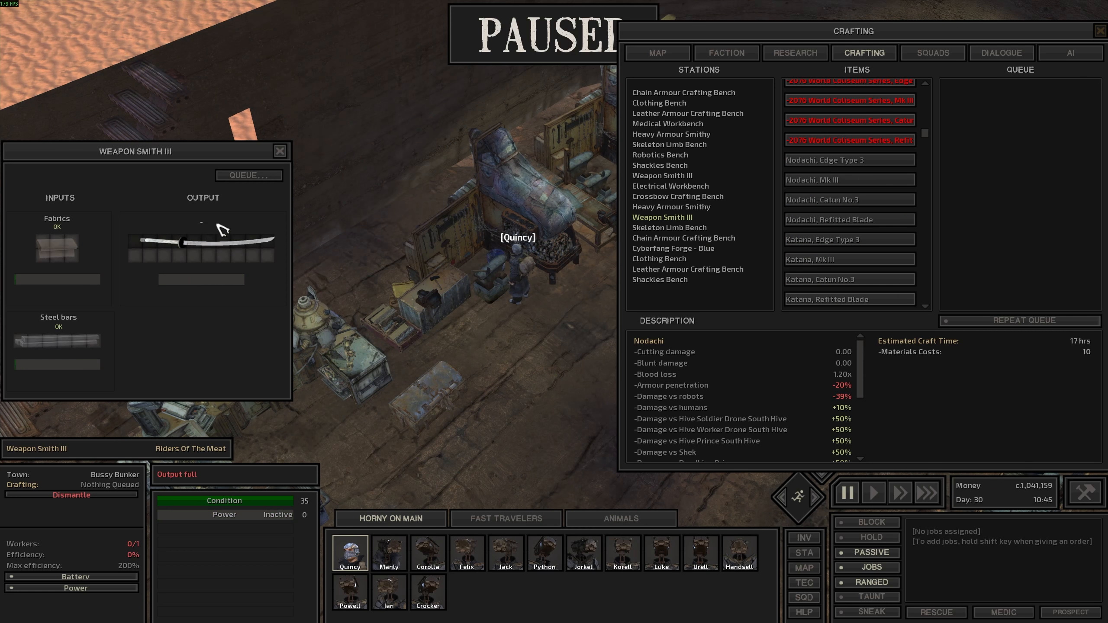
{"action": "mouse_move", "coordinate": [226, 247]}
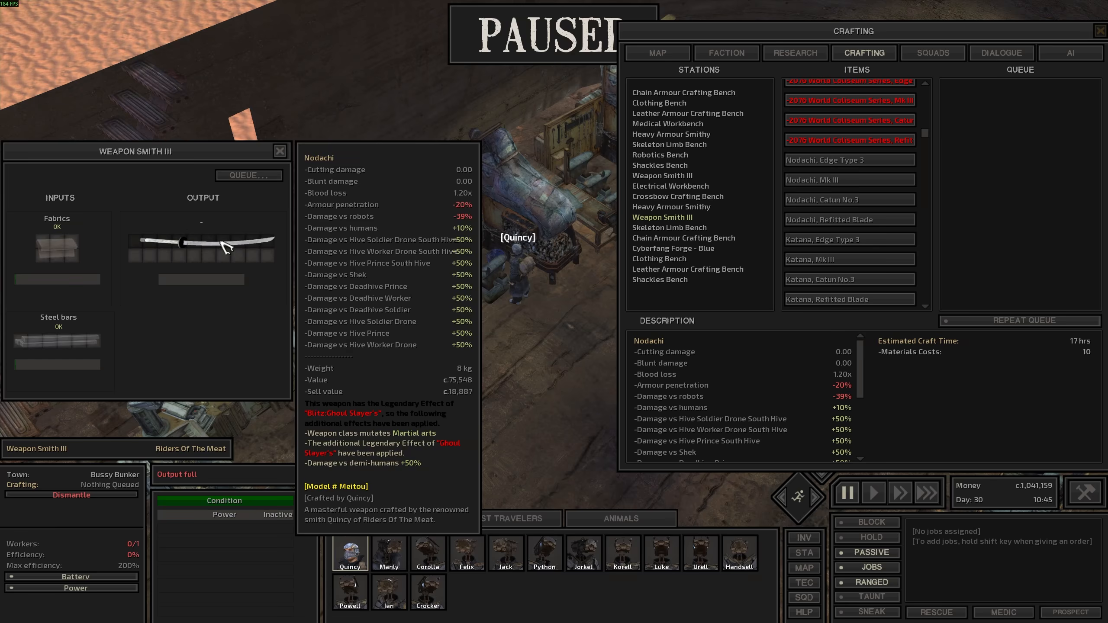